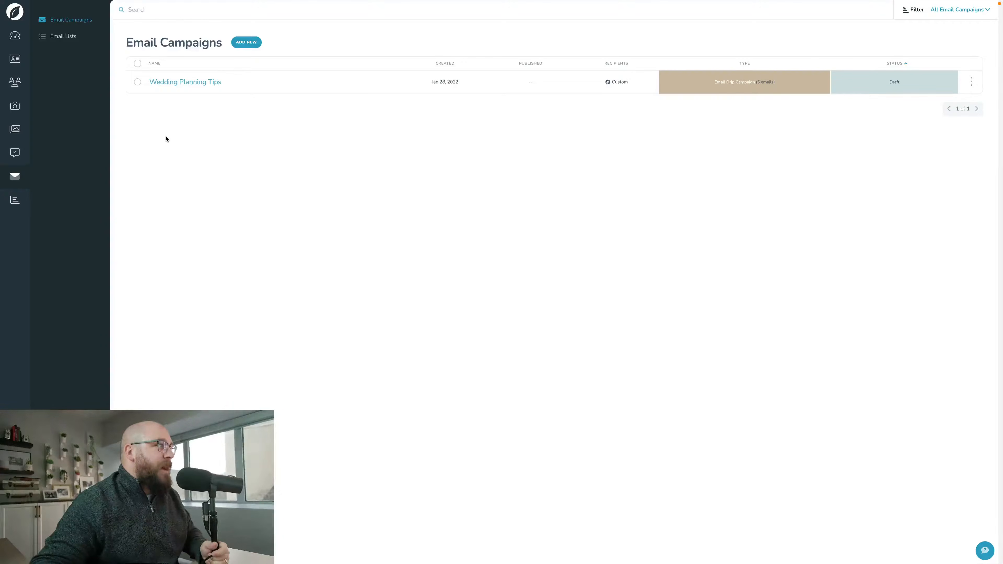
- Open the Wedding Planning Tips campaign and start editing its first email message, Email #1
left_click(190, 85)
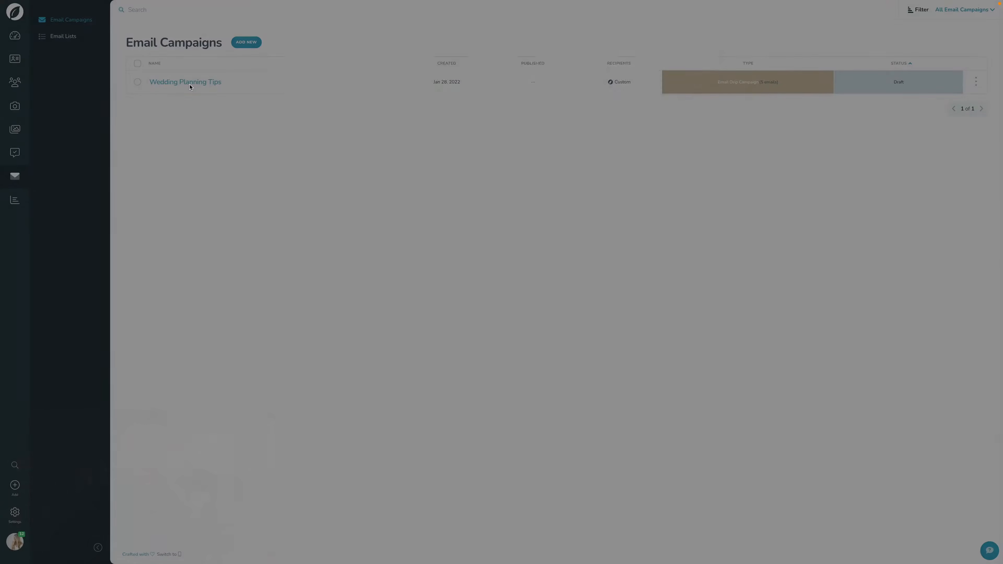
left_click(337, 153)
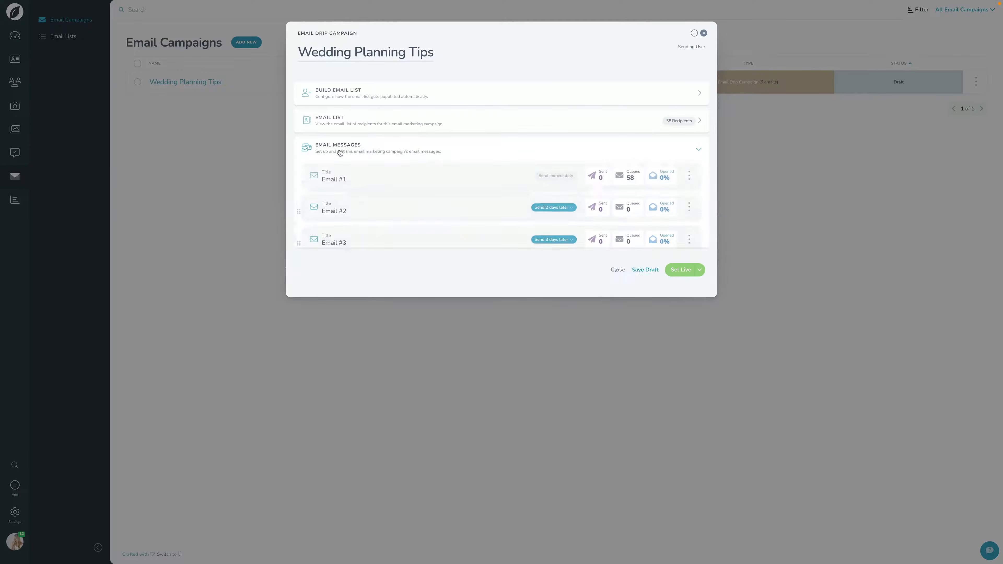
left_click(690, 177)
left_click(671, 240)
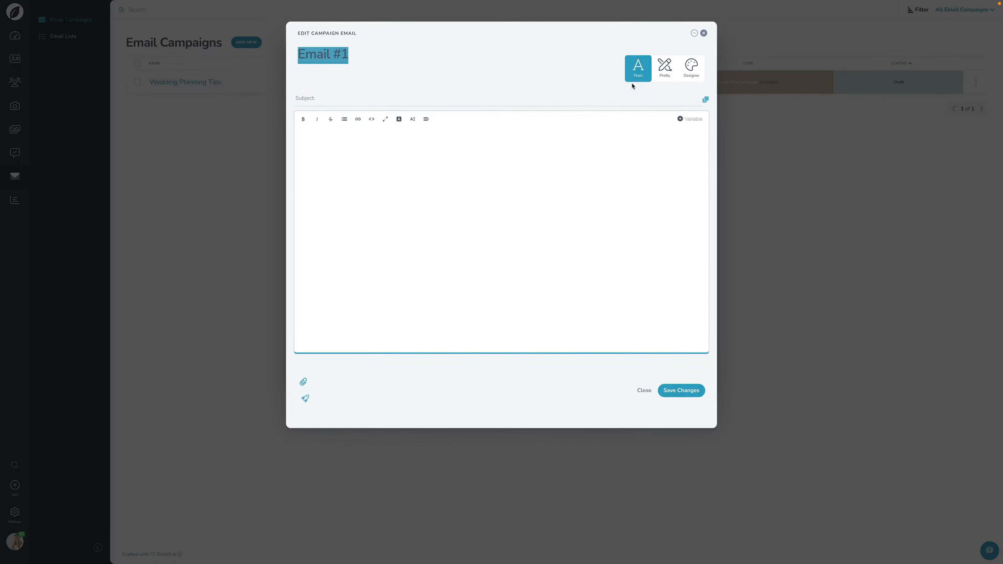
- Switch Email #1 to the Designer format, looking at the Pretty format first, and add a designer email
left_click(670, 72)
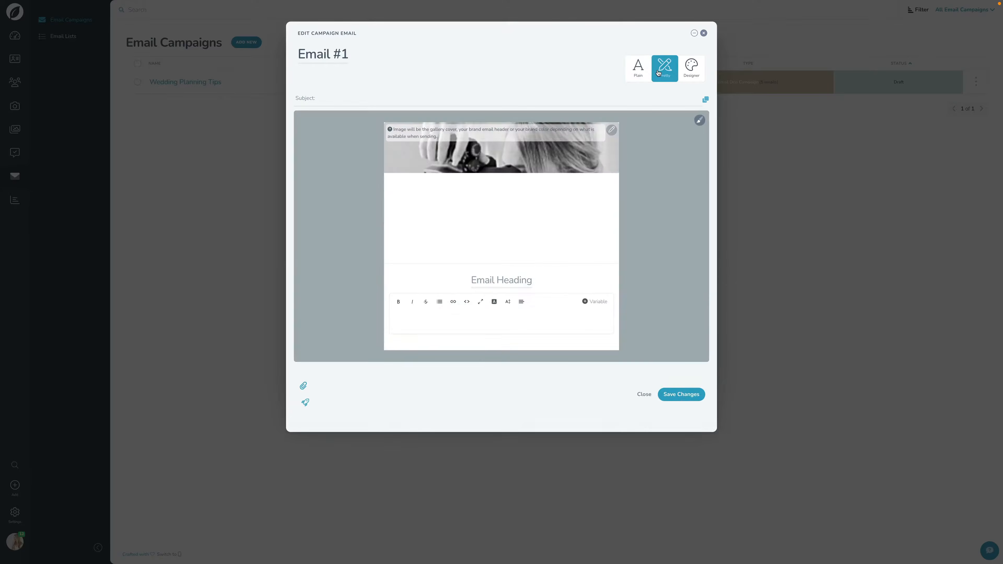
left_click(691, 71)
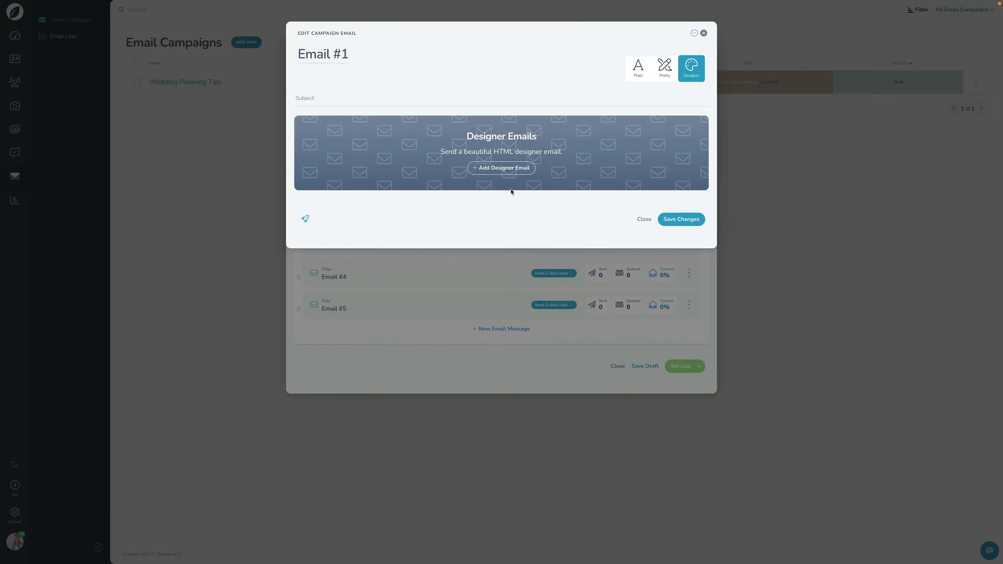
left_click(504, 170)
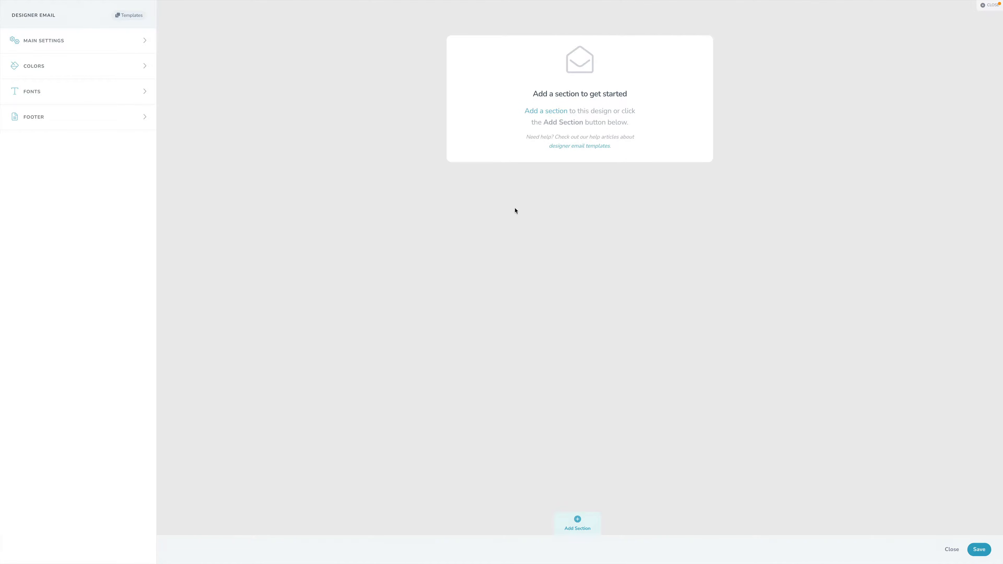
- Add a Hero Image section followed by a Two Columns content section to the empty email design
left_click(577, 523)
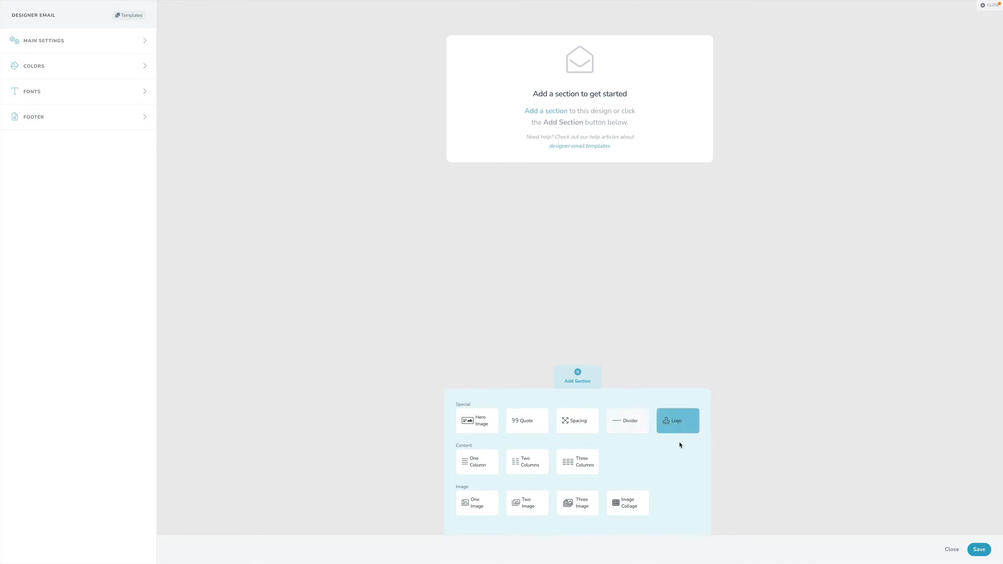
left_click(477, 421)
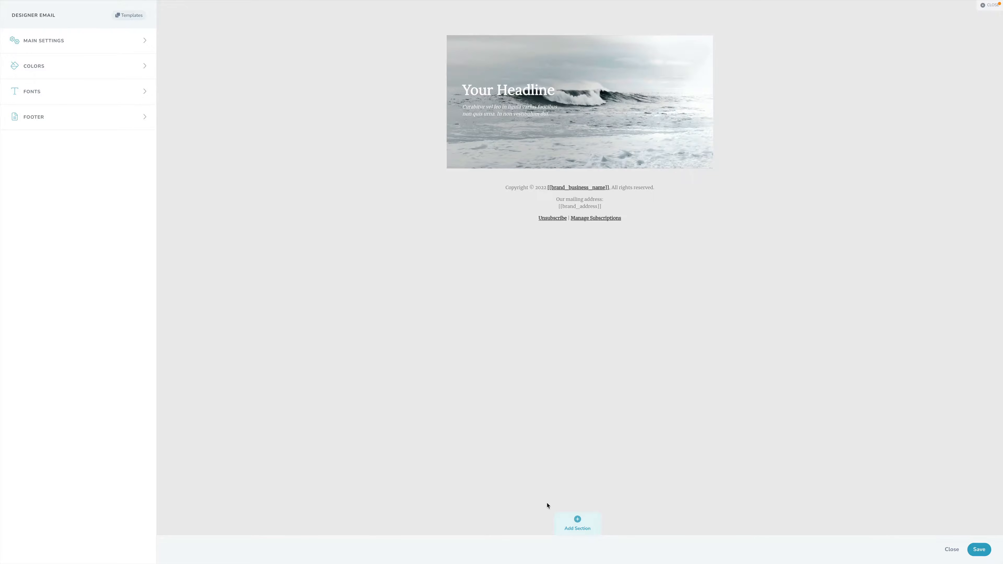
left_click(577, 521)
left_click(527, 462)
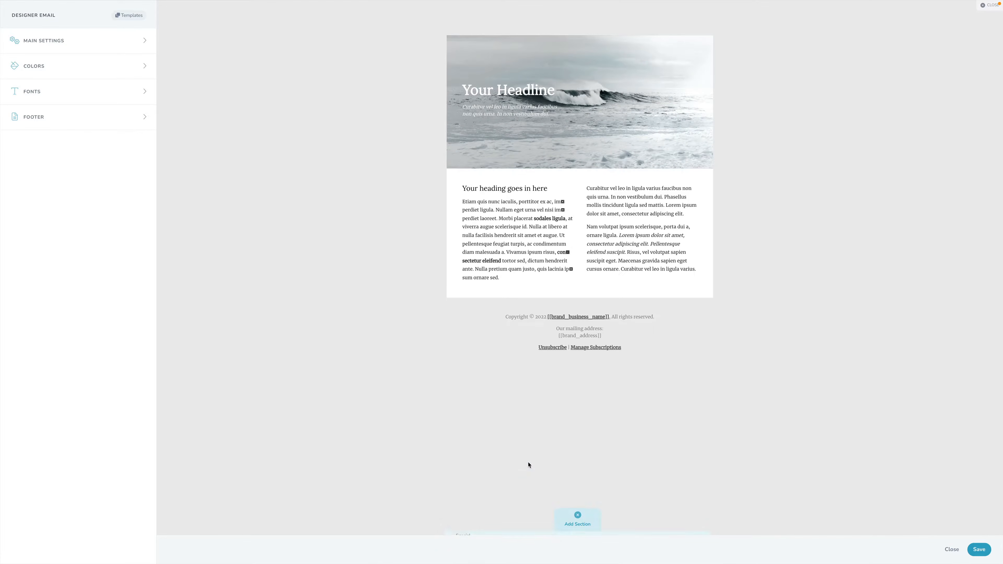
- Add a Three Image section, a Spacing section and a Quote section below the two-column content
left_click(577, 523)
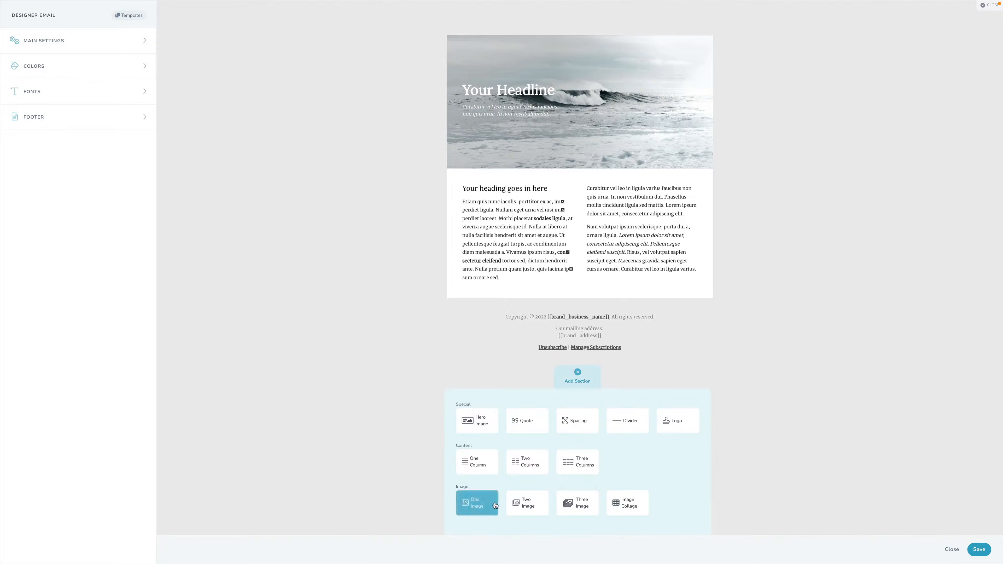
left_click(578, 504)
left_click(581, 521)
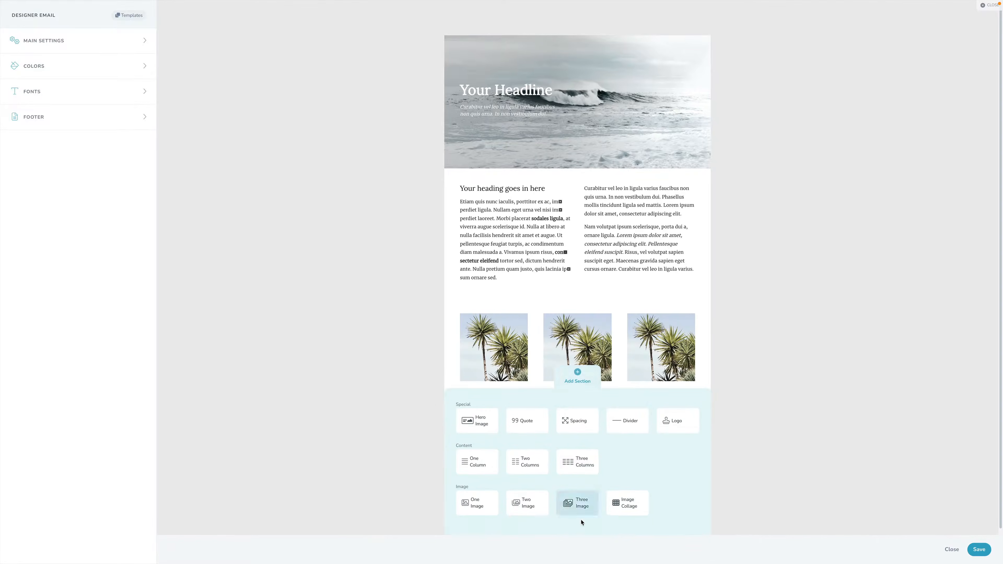
left_click(583, 423)
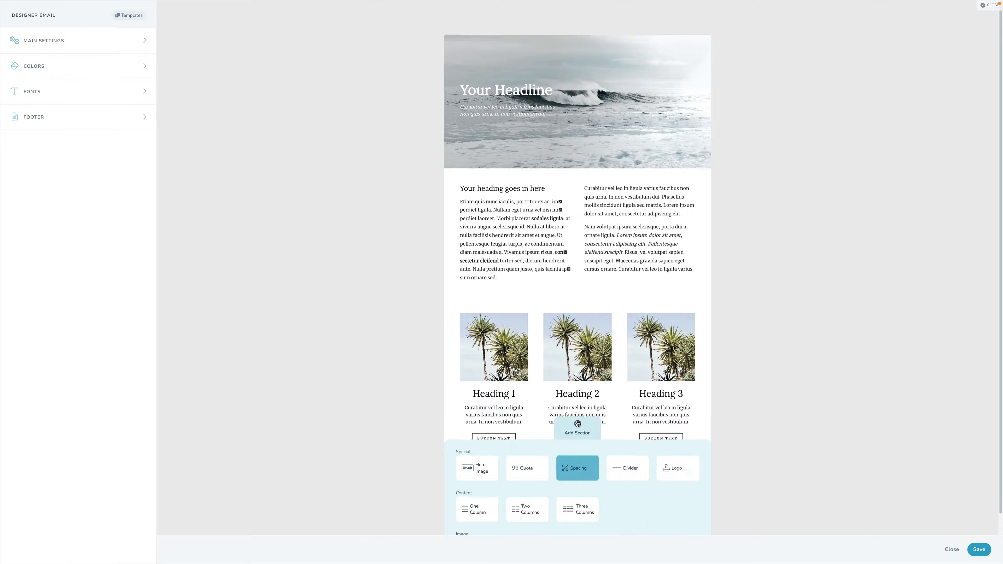
left_click(580, 524)
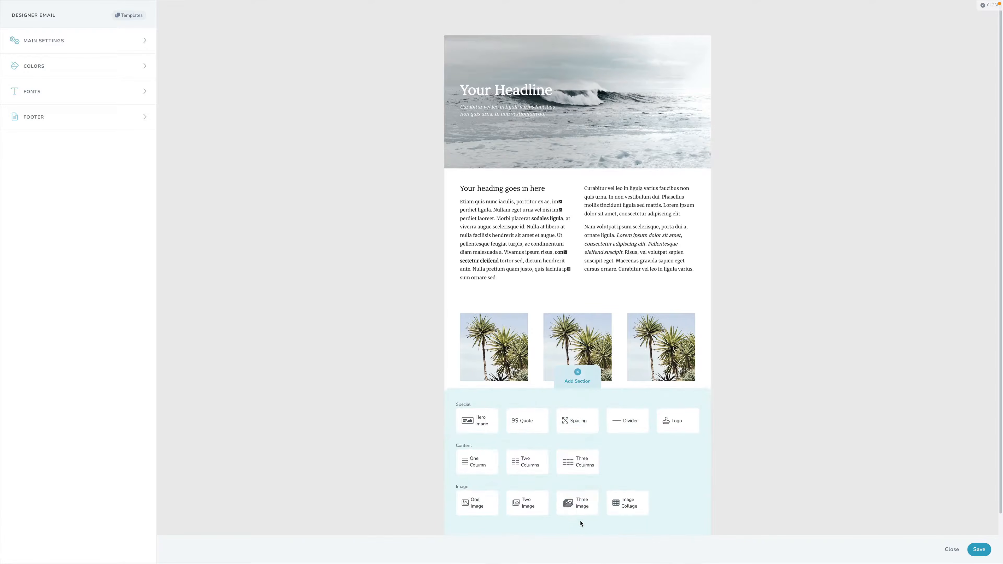
left_click(525, 420)
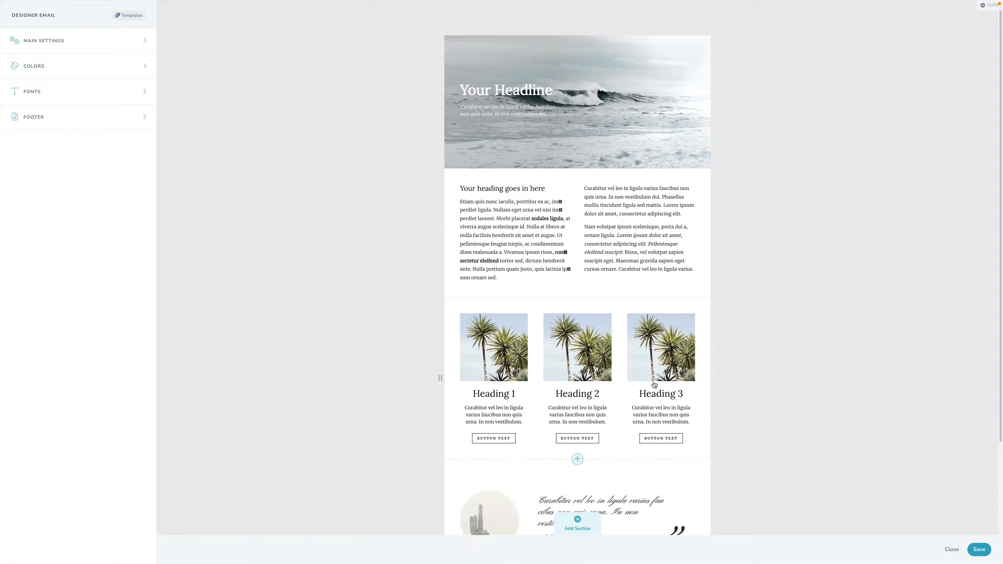
- Reorder the sections so the quote section sits directly below the three-image section, above the spacing section
left_click_drag(577, 339, 575, 253)
scroll(586, 355, "down", 2)
left_click_drag(585, 414, 586, 288)
left_click_drag(573, 393, 576, 161)
scroll(573, 279, "up", 2)
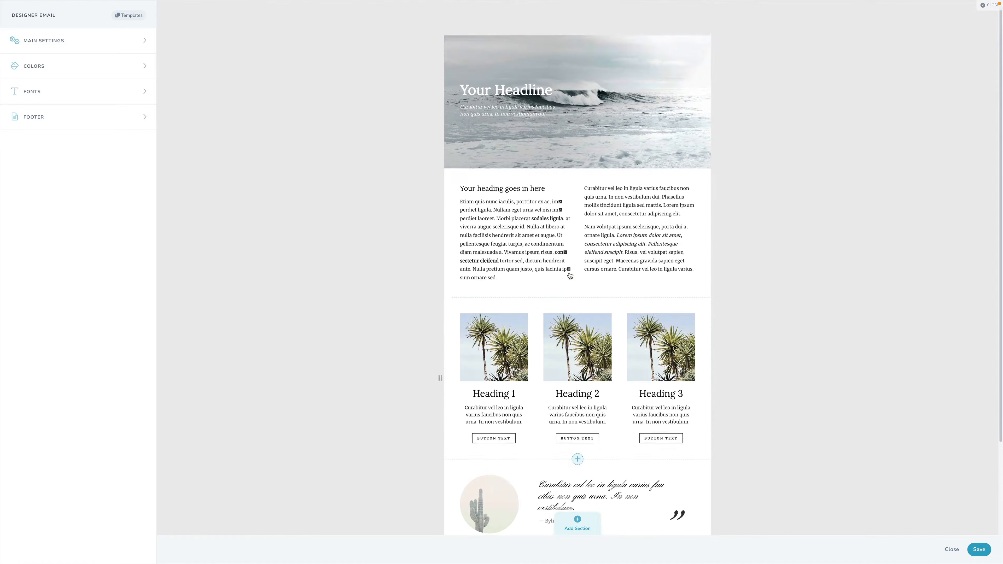
- Review the two-column section's heading, content, button, section and column options, and save the section
left_click(516, 200)
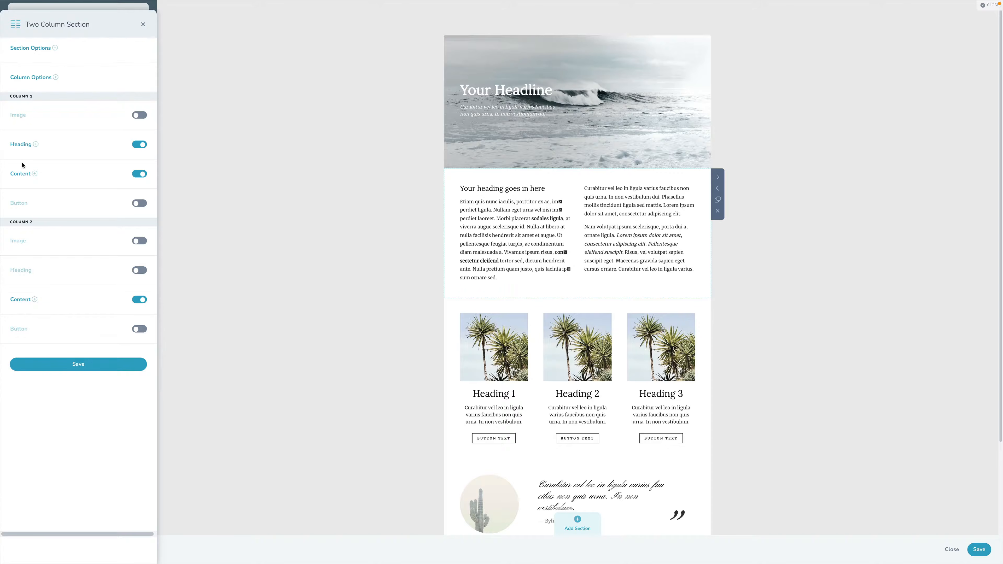
left_click(22, 145)
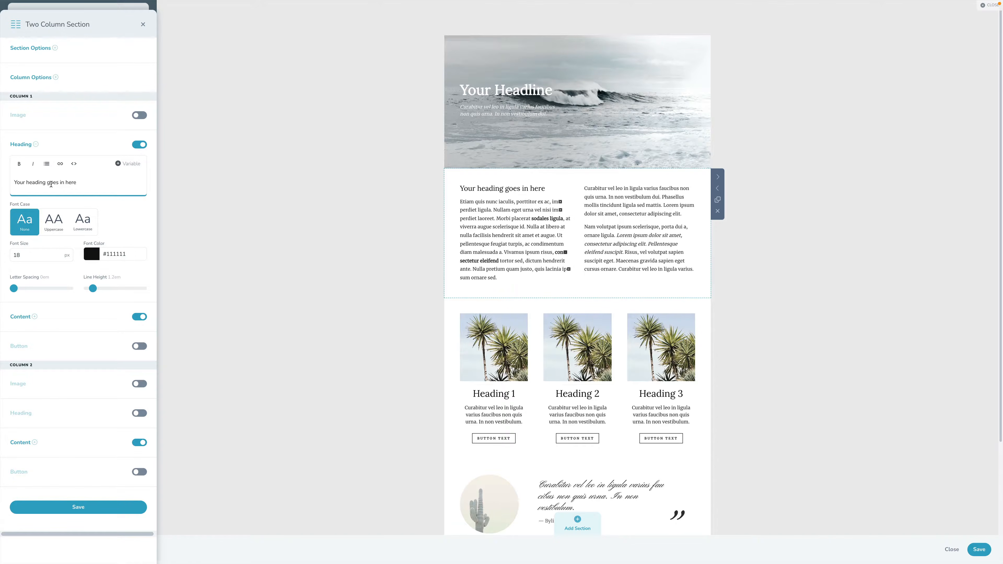
left_click(23, 317)
left_click(134, 377)
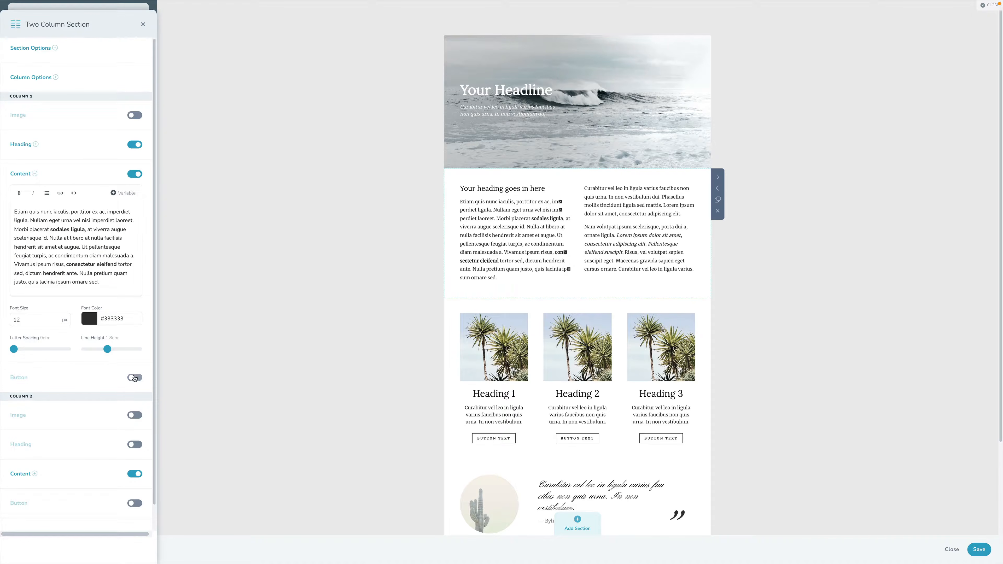
left_click(135, 377)
left_click(40, 50)
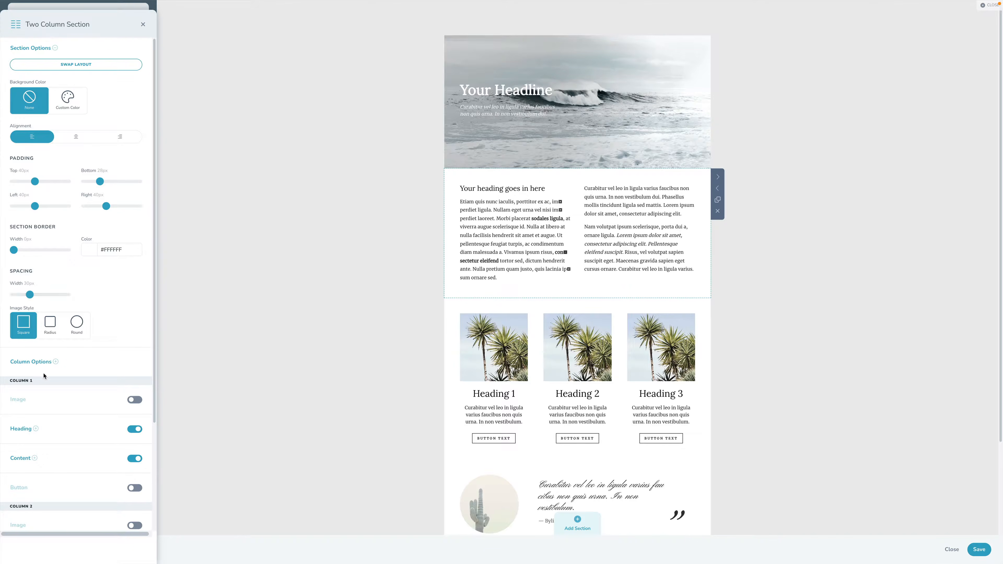
left_click(45, 363)
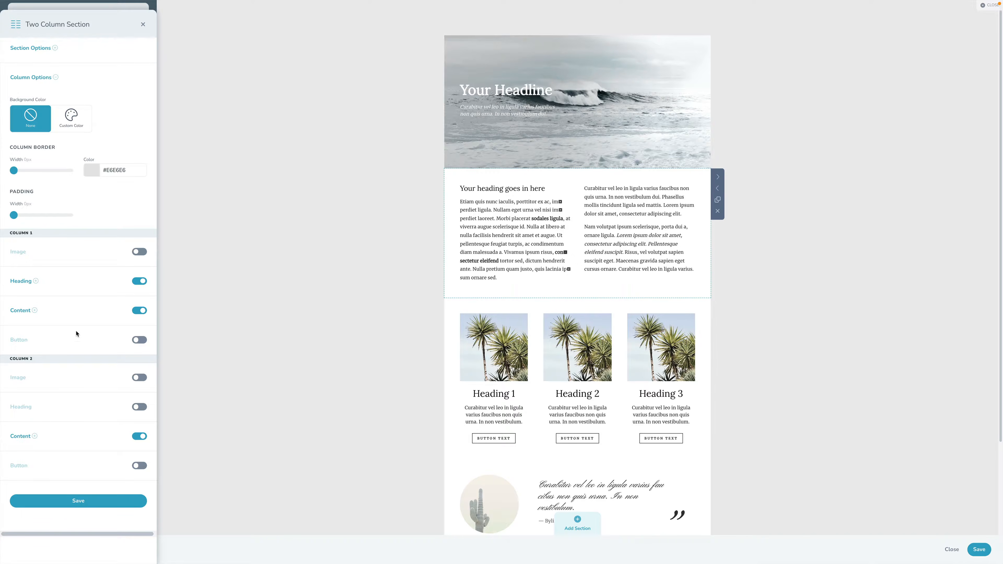
left_click(120, 500)
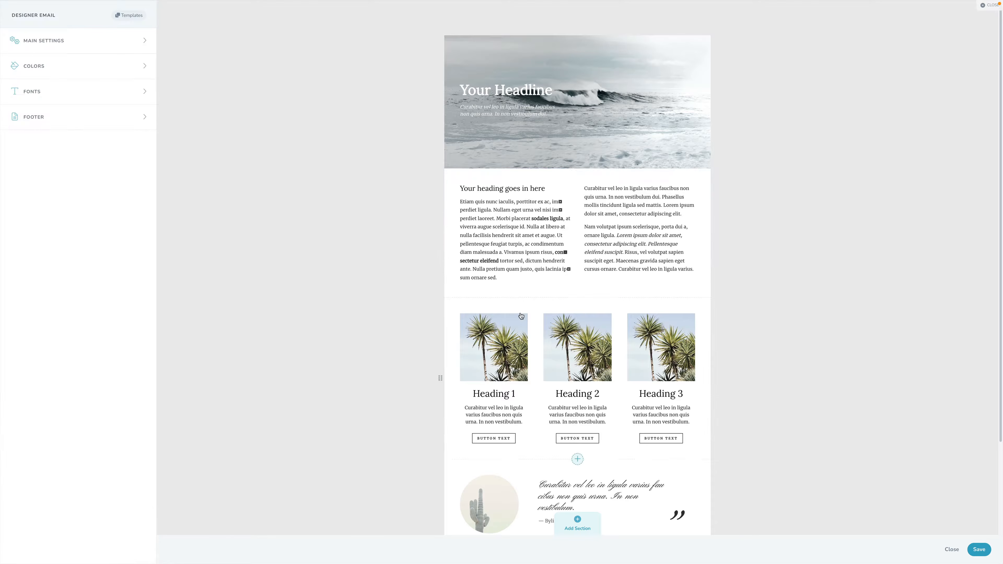
- Cycle the two-column section's layouts to the one with body text beside a captioned image and no heading over the text
left_click(686, 183)
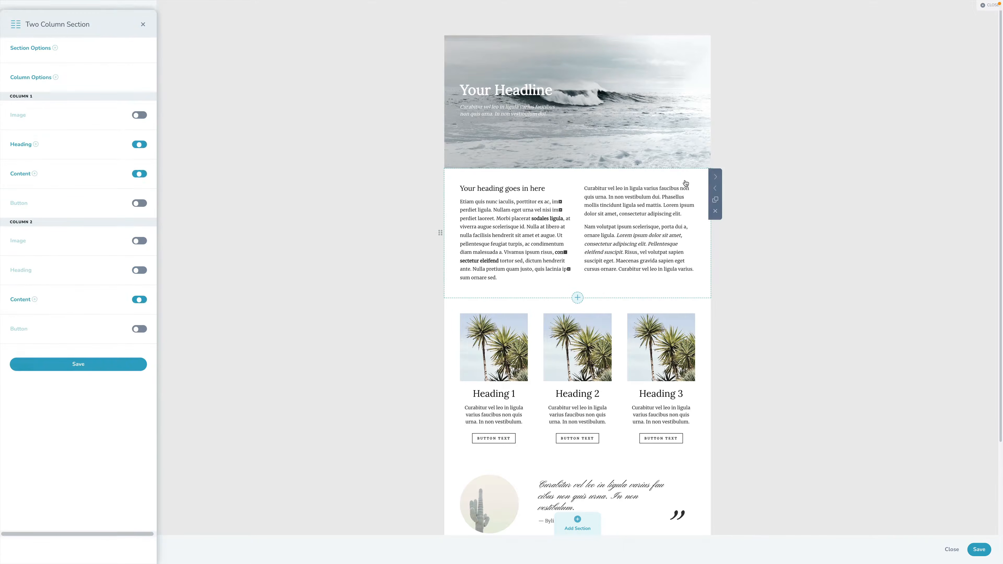
left_click(718, 181)
left_click(718, 180)
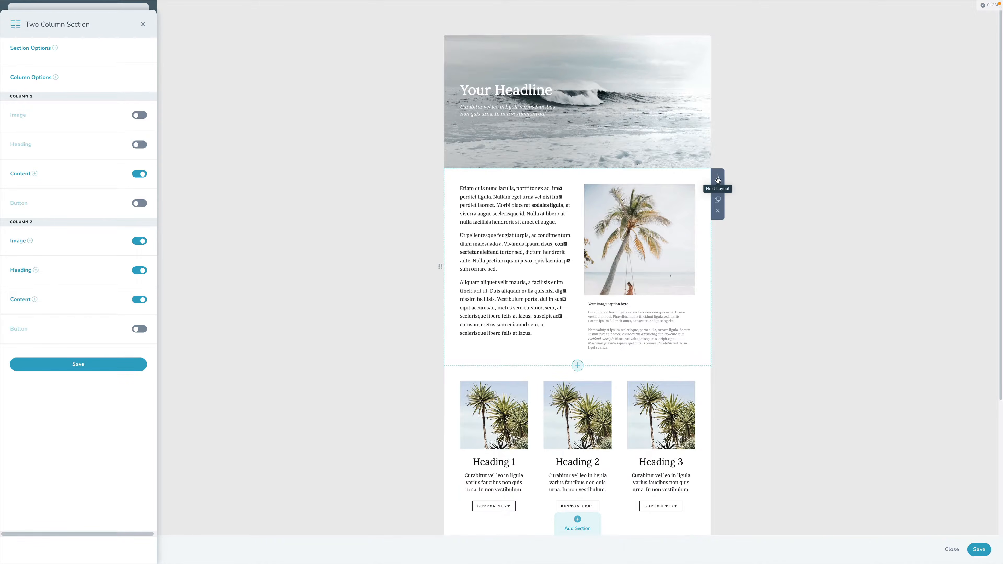
left_click(718, 181)
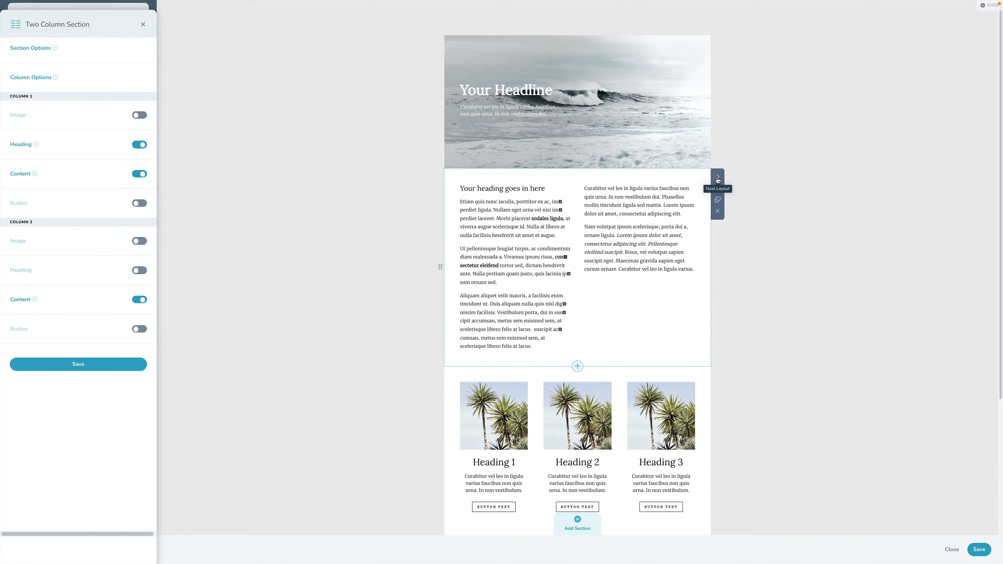
left_click(718, 180)
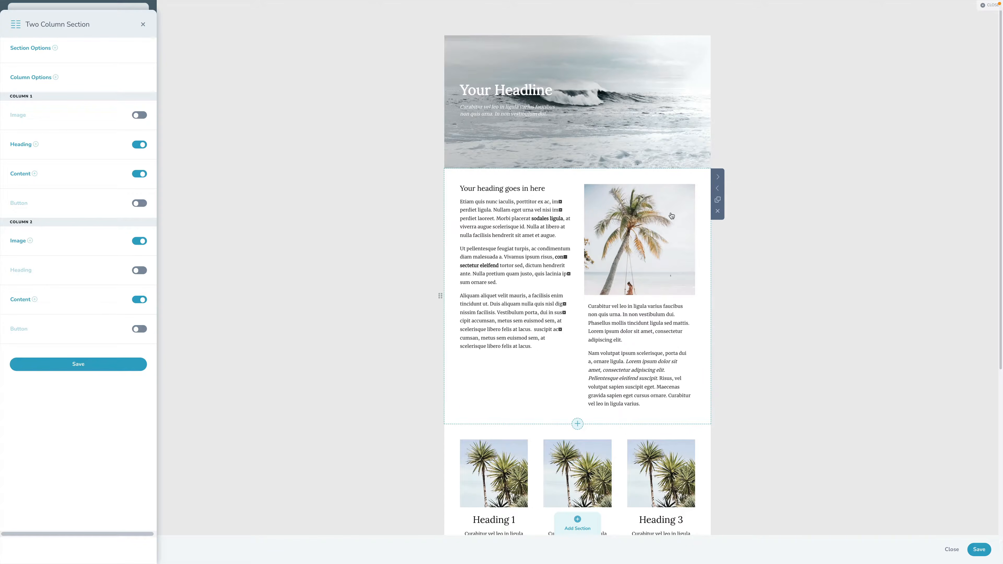
left_click(717, 178)
left_click(718, 178)
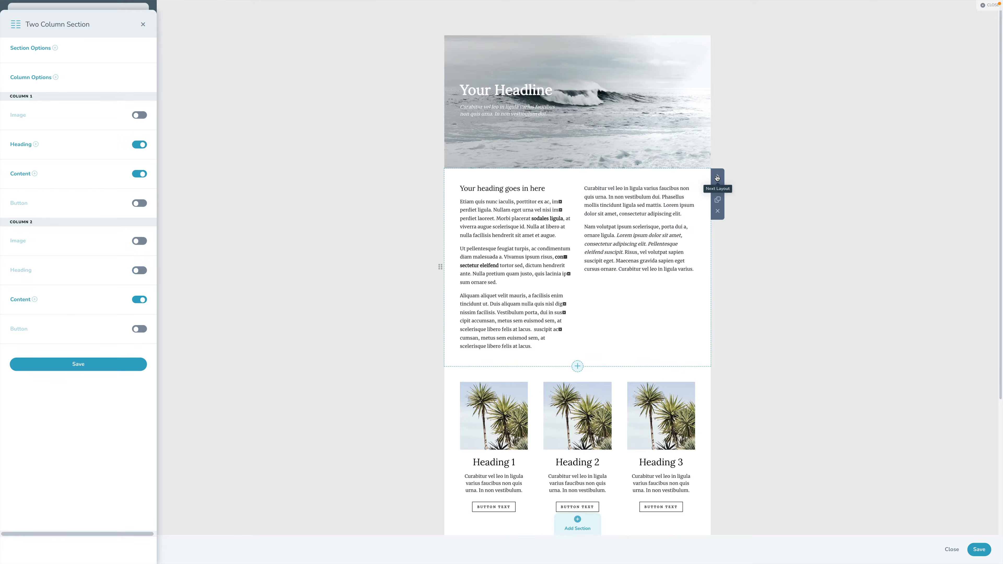
left_click(717, 178)
left_click(718, 178)
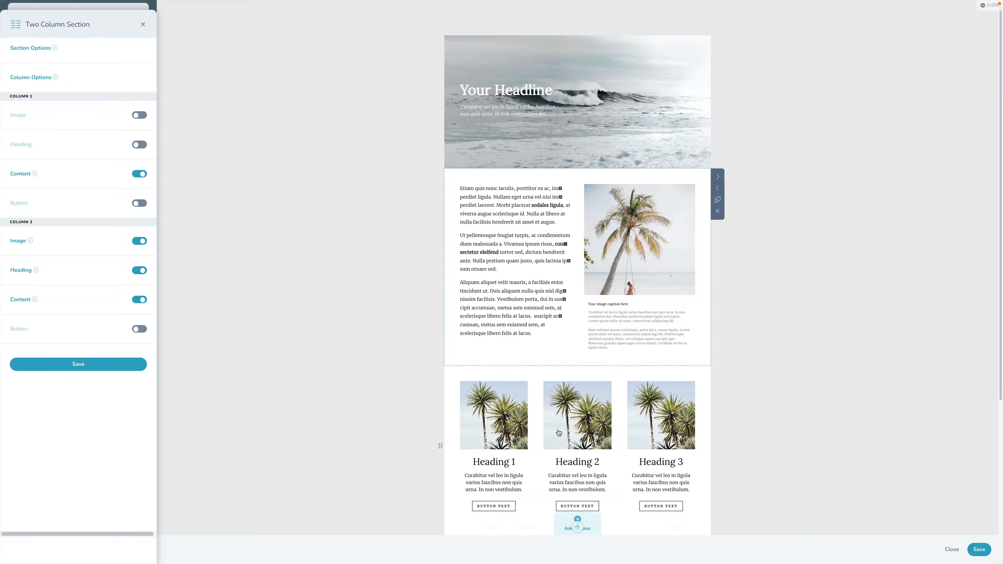
- Change the three-image section to the layout with large images and text blocks alternating sides
left_click(559, 432)
scroll(559, 432, "down", 3)
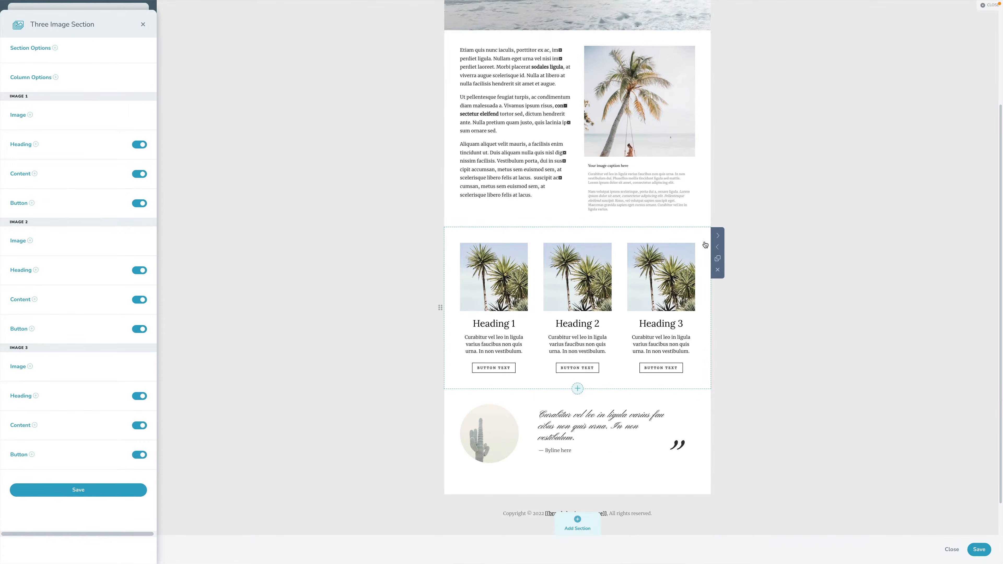
left_click(717, 237)
left_click(717, 238)
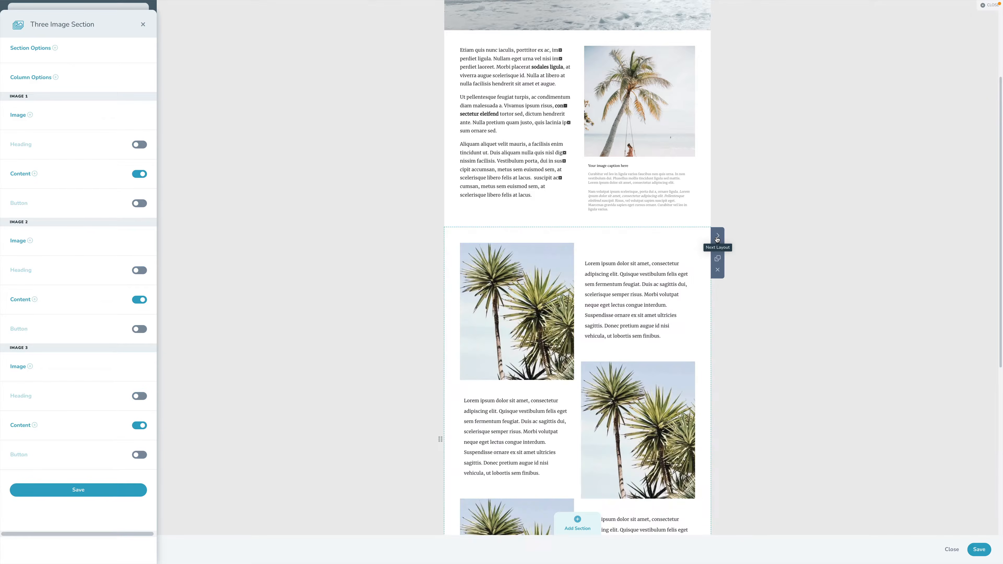
- Cycle the quote section's layouts to the text-only one with a byline and no image
scroll(645, 327, "down", 8)
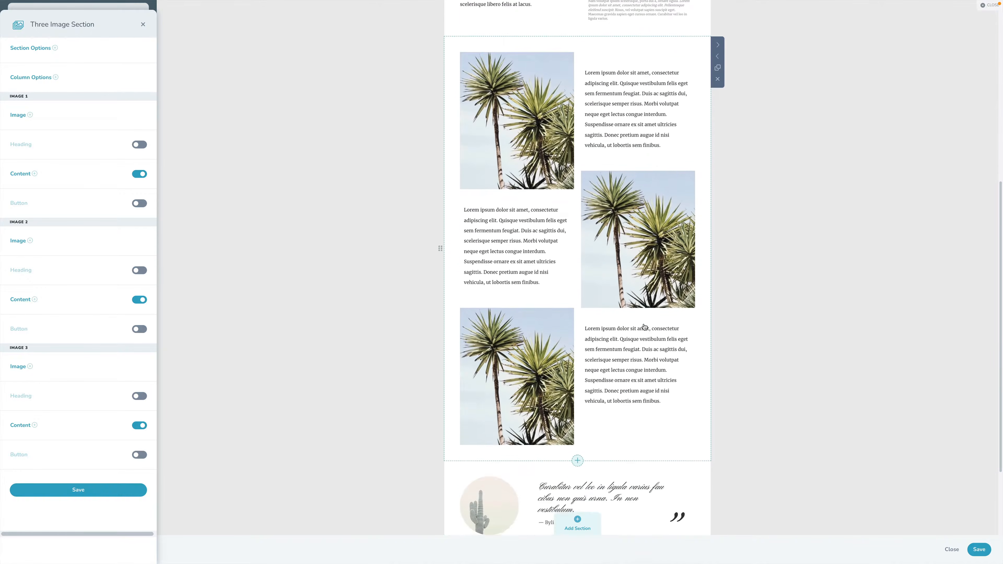
left_click(691, 379)
left_click(717, 358)
left_click(718, 358)
left_click(717, 358)
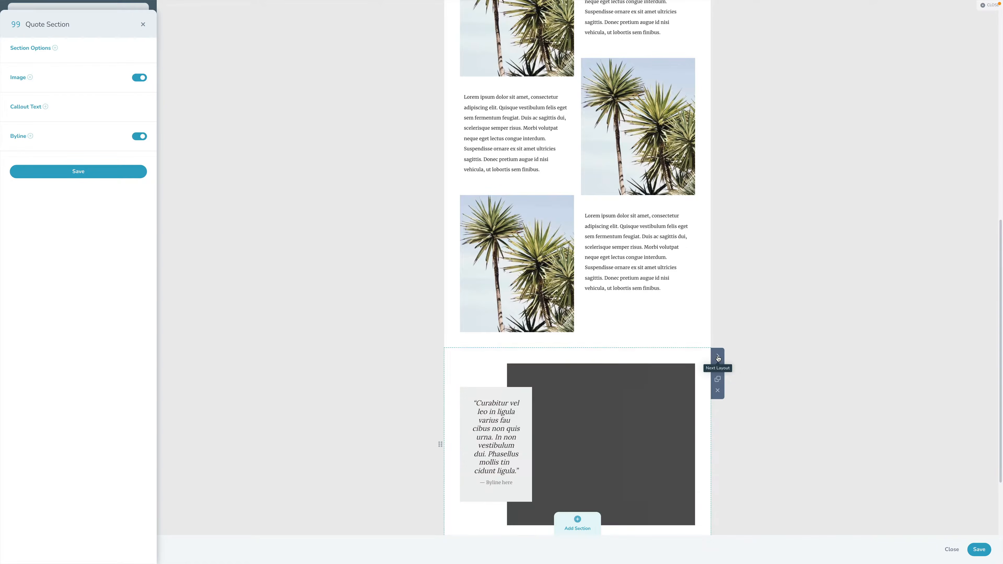
left_click(718, 358)
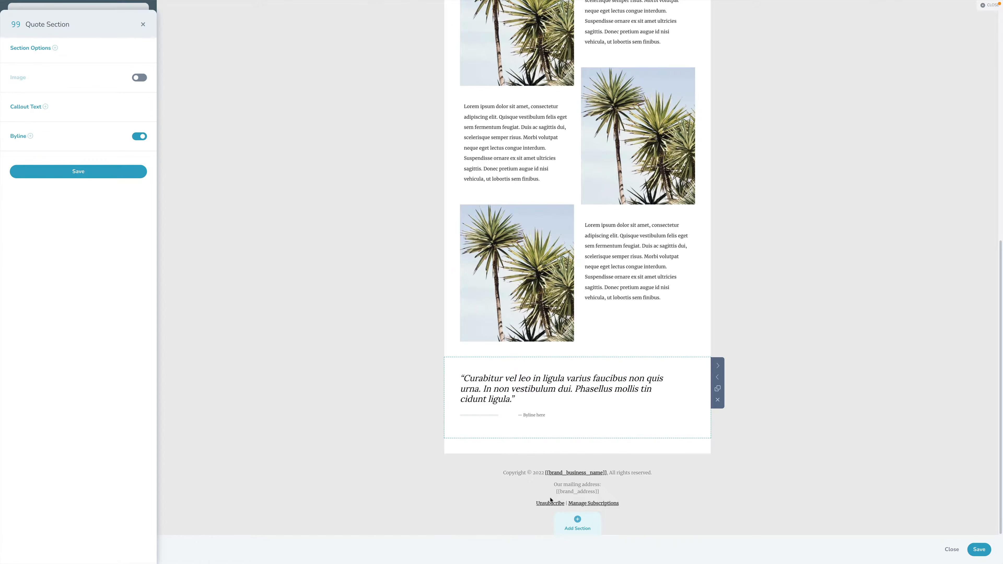
- Delete the spacing section below the quote and return to the start of the email design
left_click(444, 443)
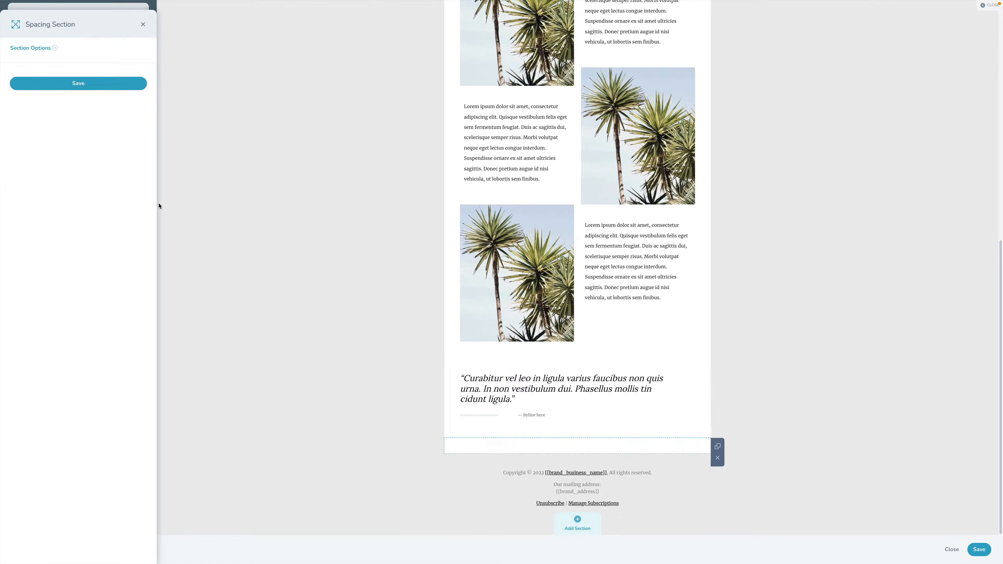
left_click(718, 457)
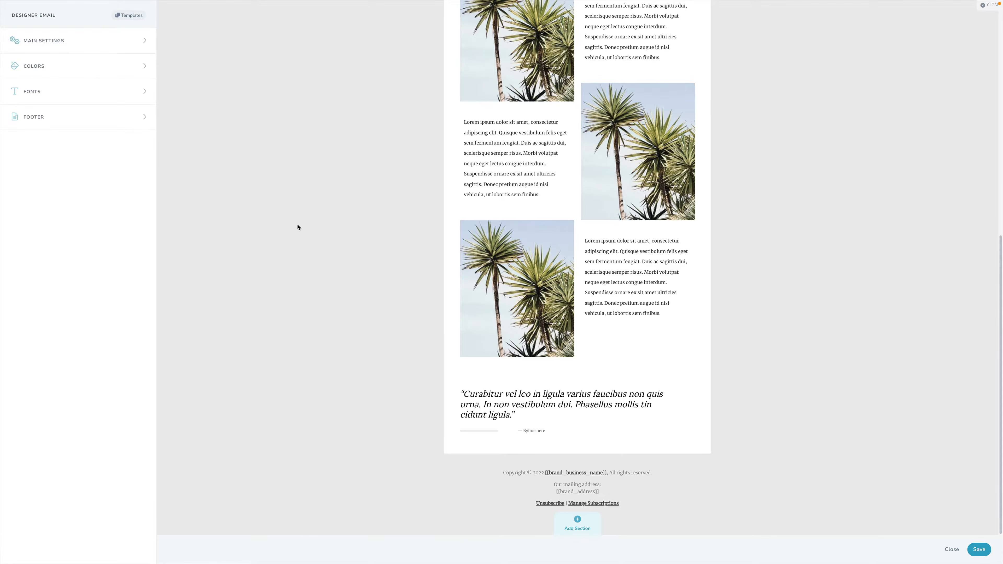
scroll(398, 332, "up", 4)
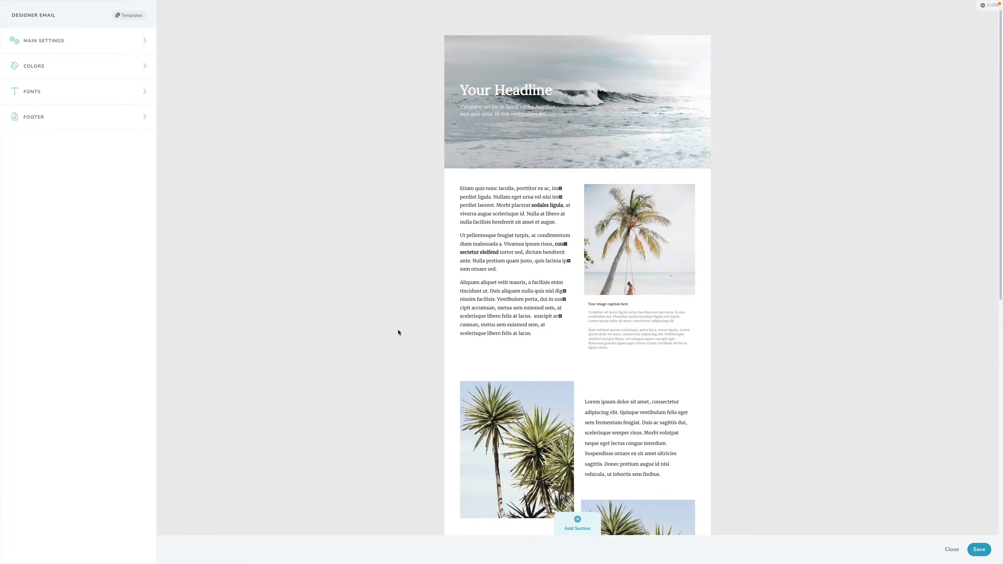
- Cycle the hero section's layouts to the tall one with an uppercase headline over a translucent right-half panel, and save the section
scroll(398, 332, "down", 10)
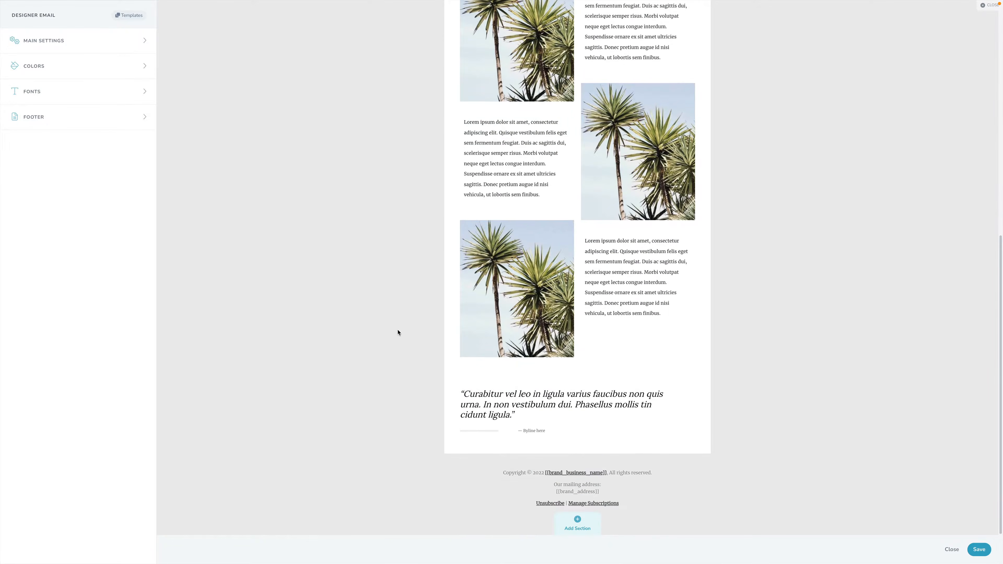
scroll(396, 333, "up", 10)
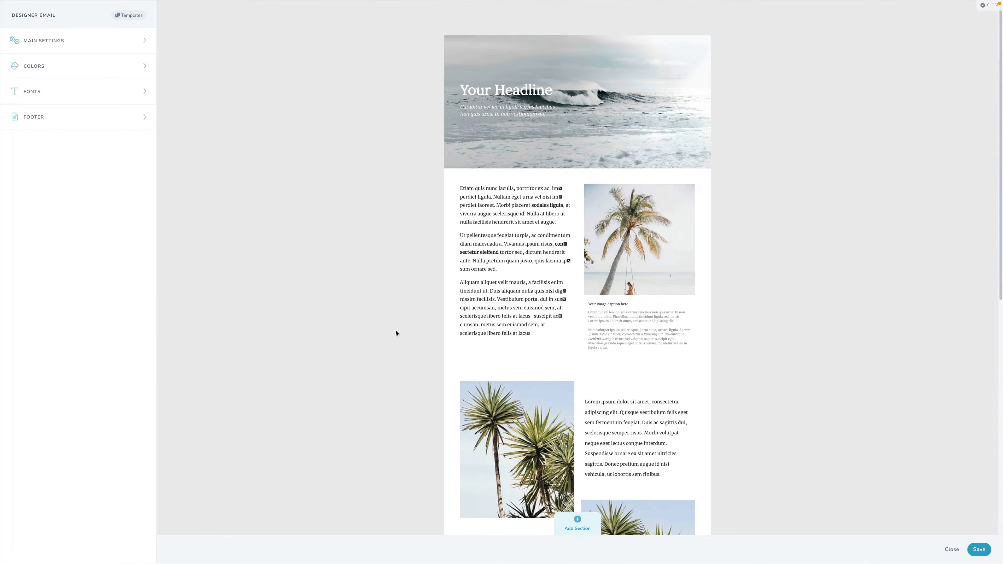
left_click(576, 91)
left_click(717, 45)
left_click(718, 45)
left_click(717, 45)
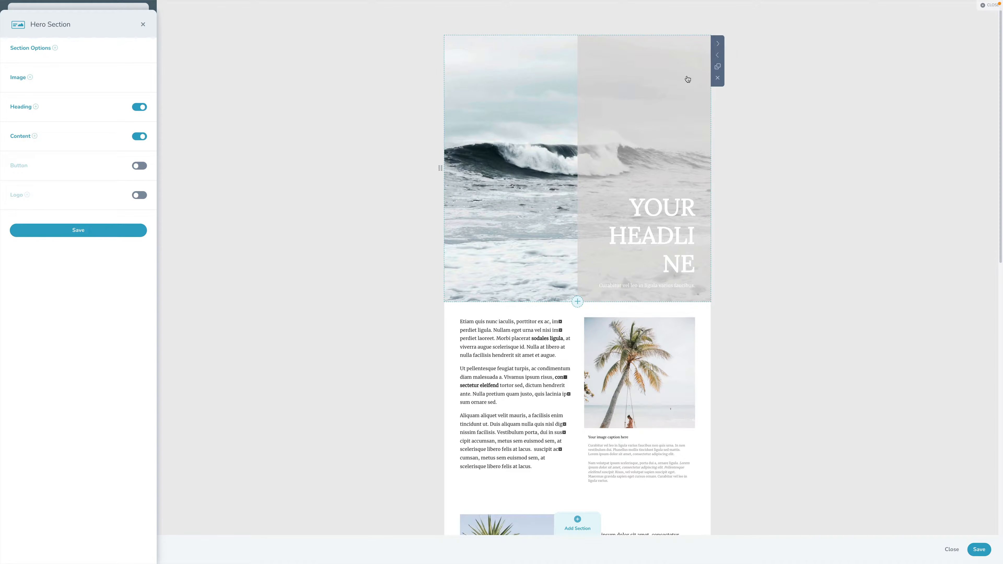
left_click(94, 230)
- Replace the hero section's heading with "Hello", save the section and look over the design
left_click(593, 184)
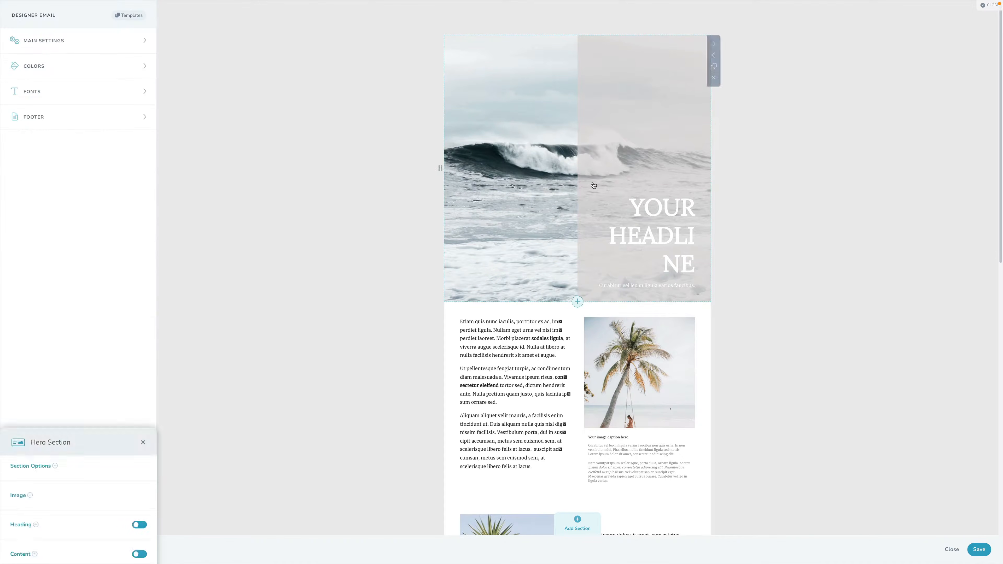
left_click(19, 109)
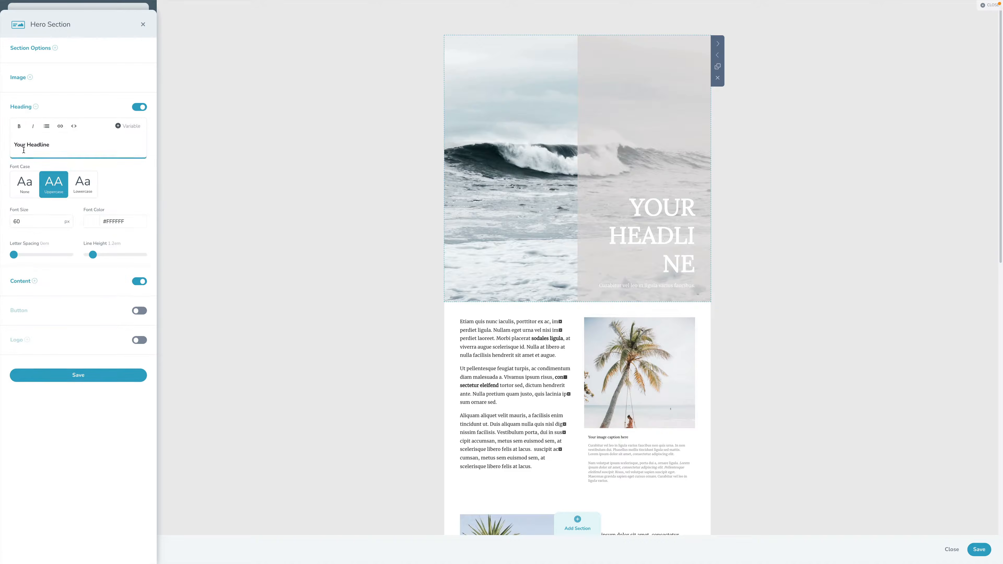
triple_click(40, 149)
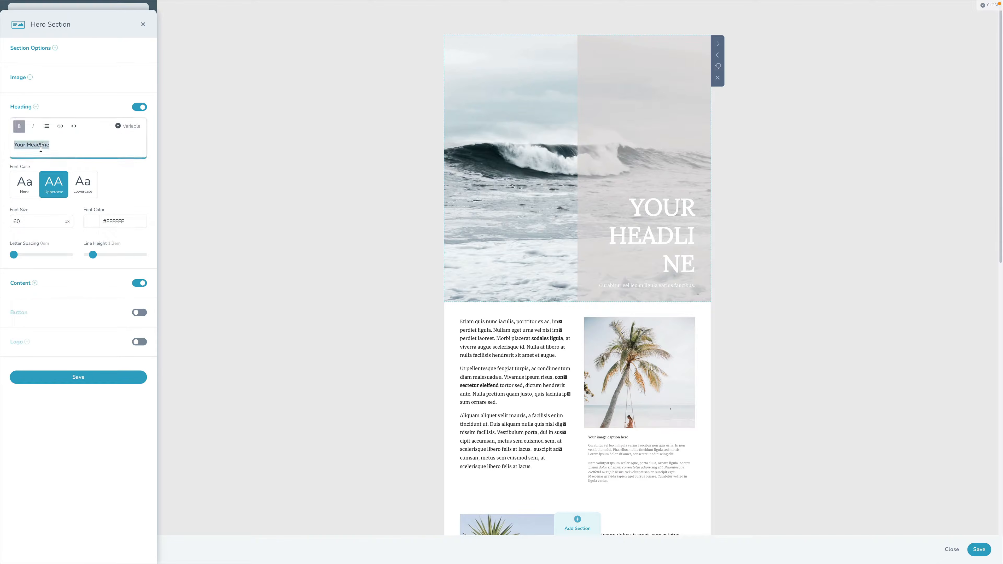
type("Helo")
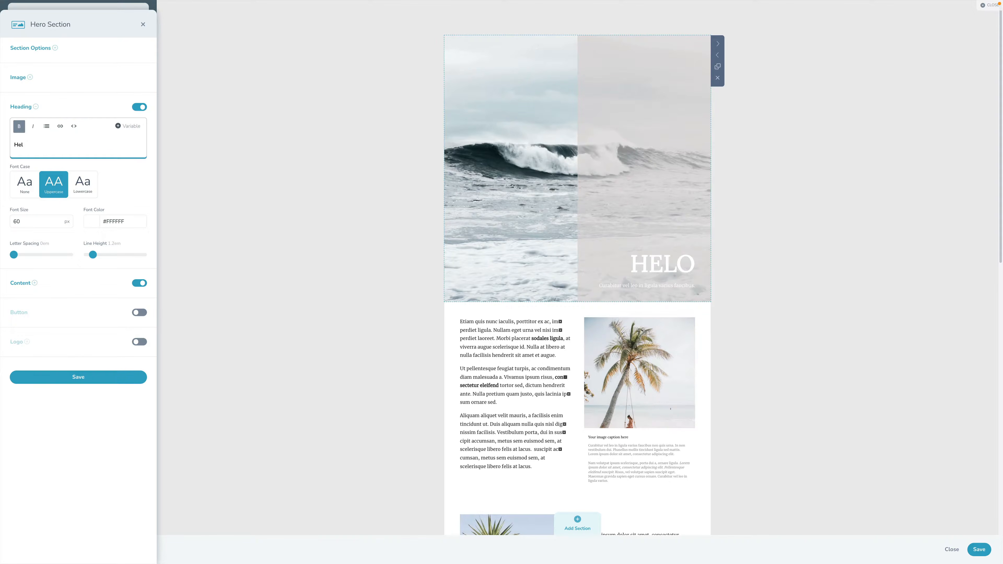
left_click(142, 380)
scroll(661, 314, "down", 15)
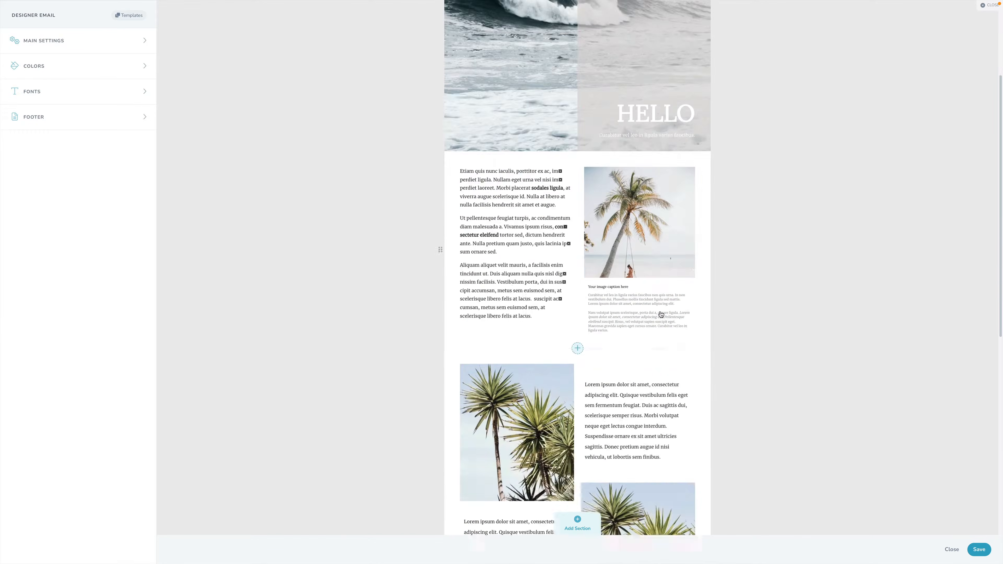
scroll(661, 314, "up", 15)
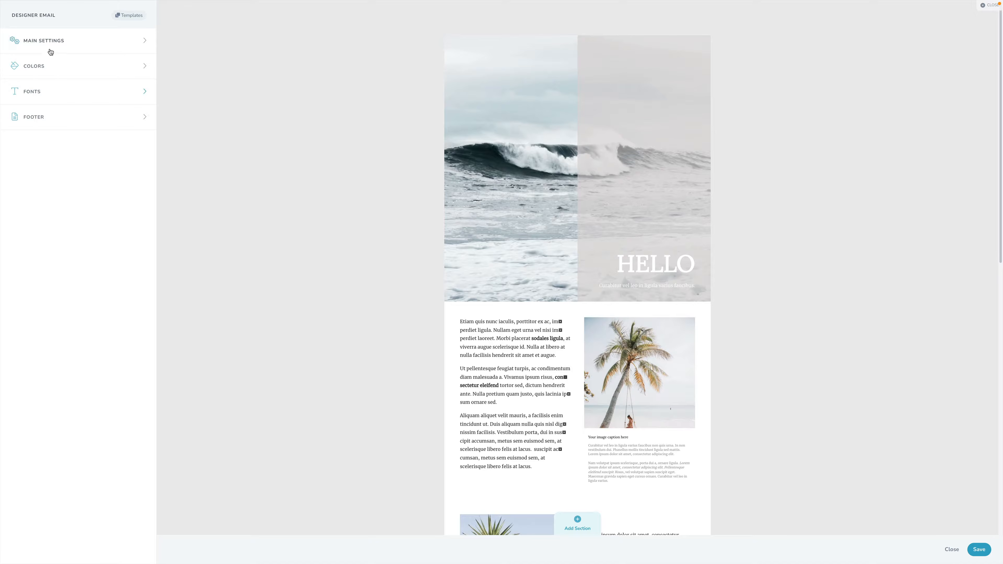
- Set the email's background color to #E2DBDB and keep the foreground color at #FFFFFF
left_click(45, 70)
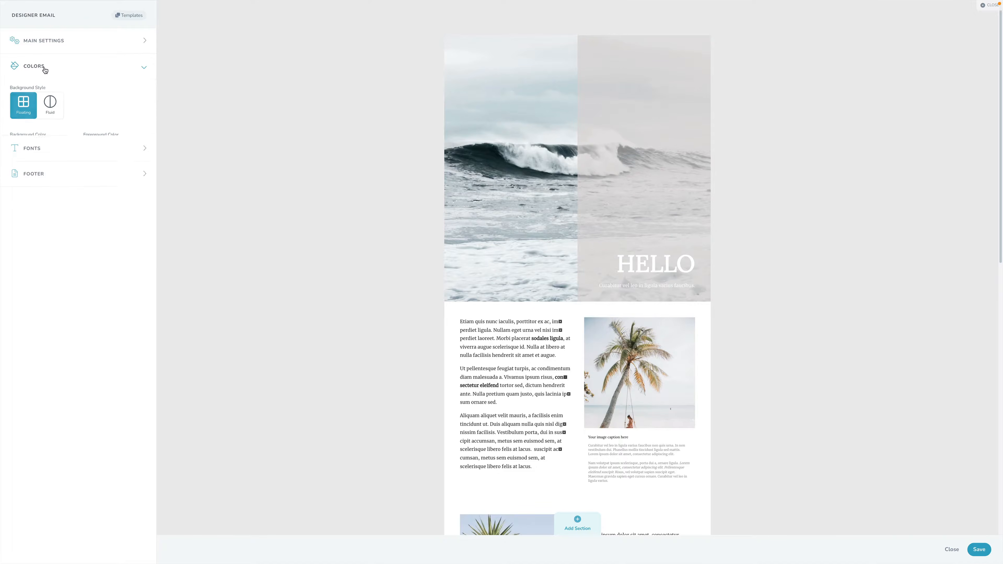
left_click(35, 149)
left_click_drag(54, 186, 8, 168)
left_click(111, 149)
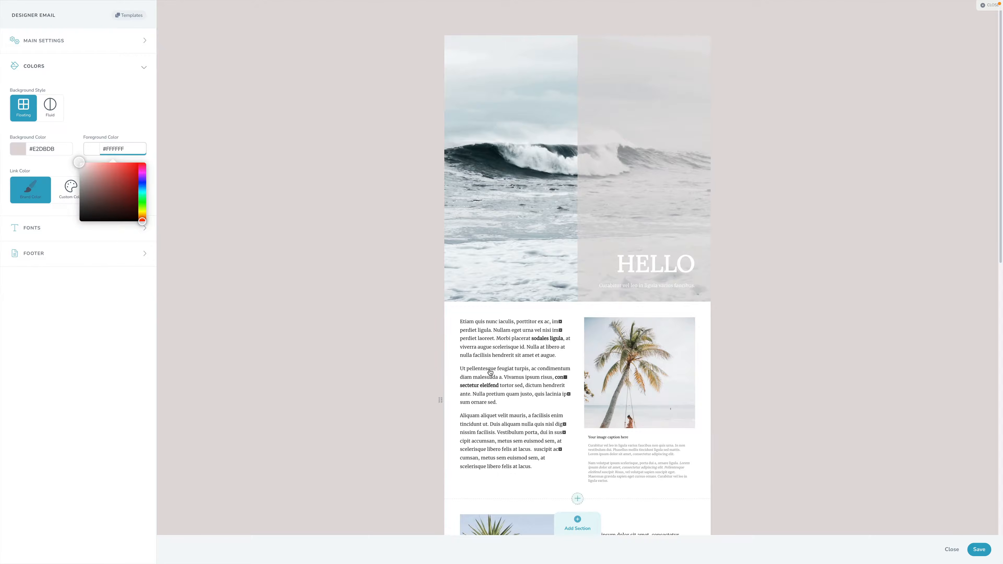
mouse_move(87, 180)
left_mouse_down()
mouse_move(79, 191)
mouse_move(95, 166)
mouse_move(71, 168)
left_mouse_up()
left_click(88, 289)
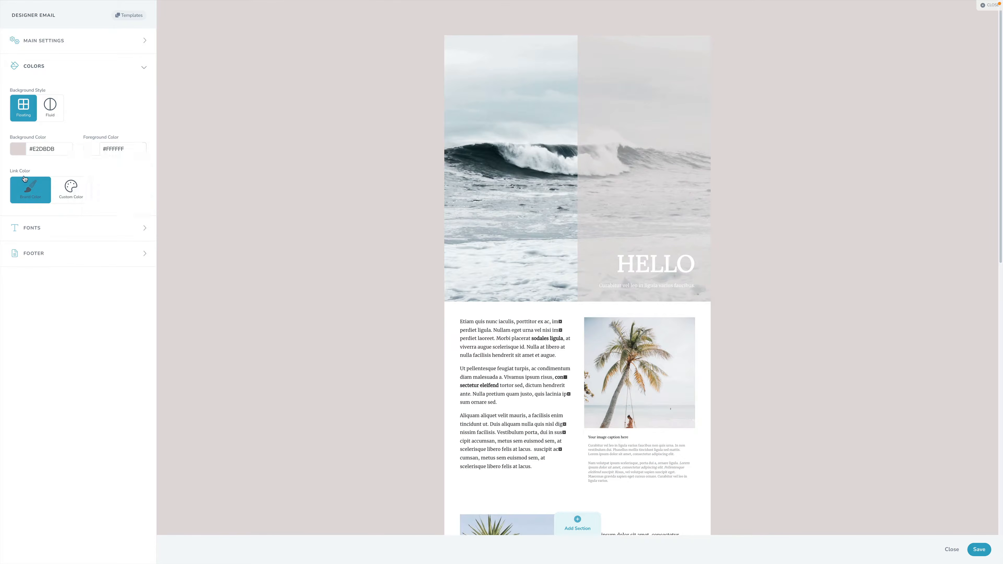
- Try the suggested Abril Fatface & Poppins font pairing, and set the email's fonts to Unica One & Crimson Text
scroll(490, 371, "down", 2)
scroll(491, 372, "down", 5)
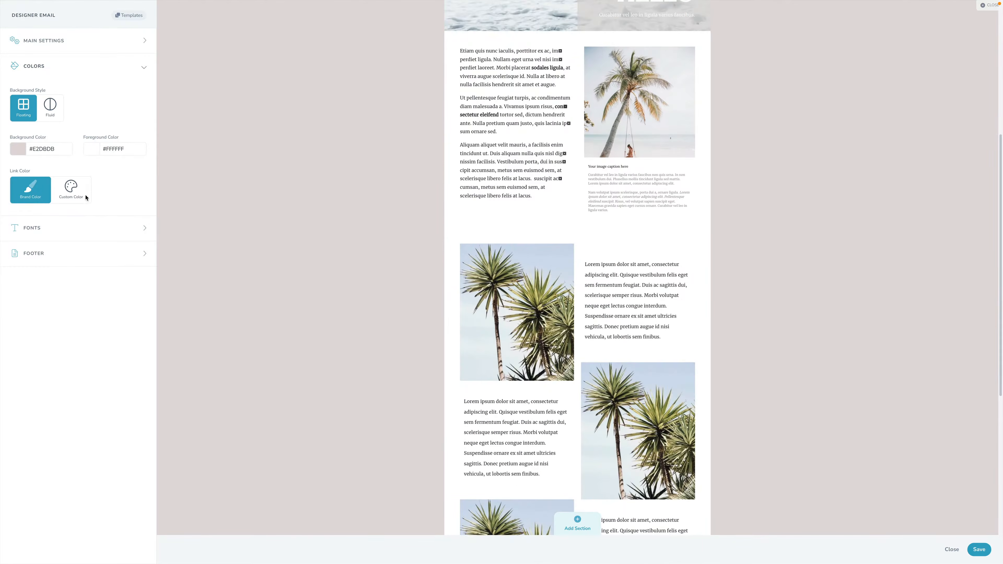
left_click(41, 228)
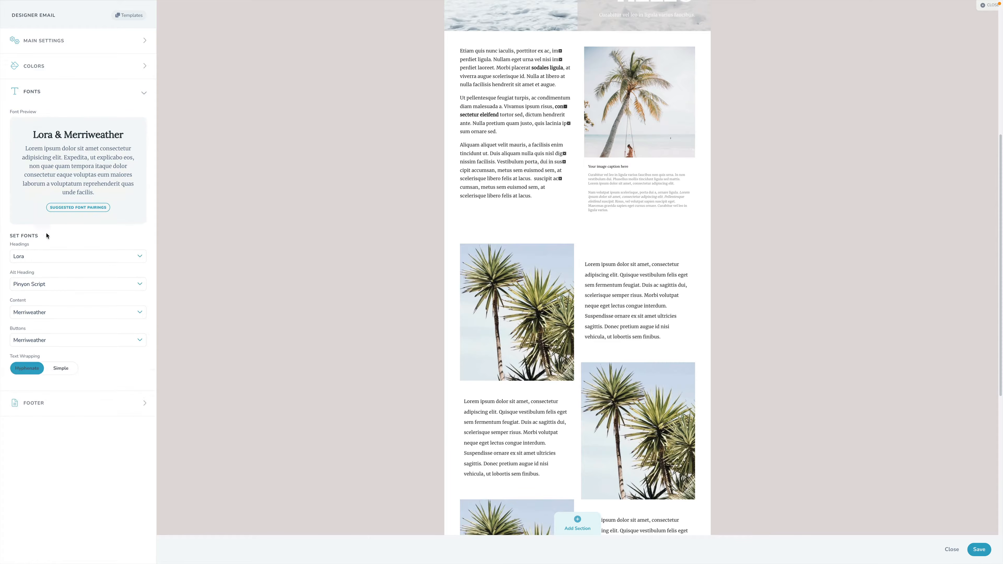
scroll(600, 247, "up", 6)
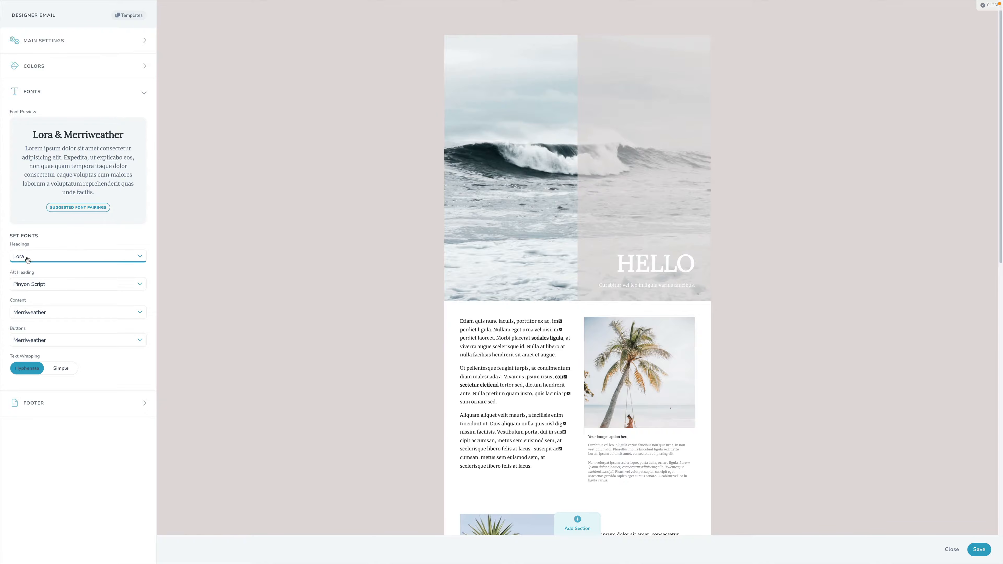
left_click(62, 214)
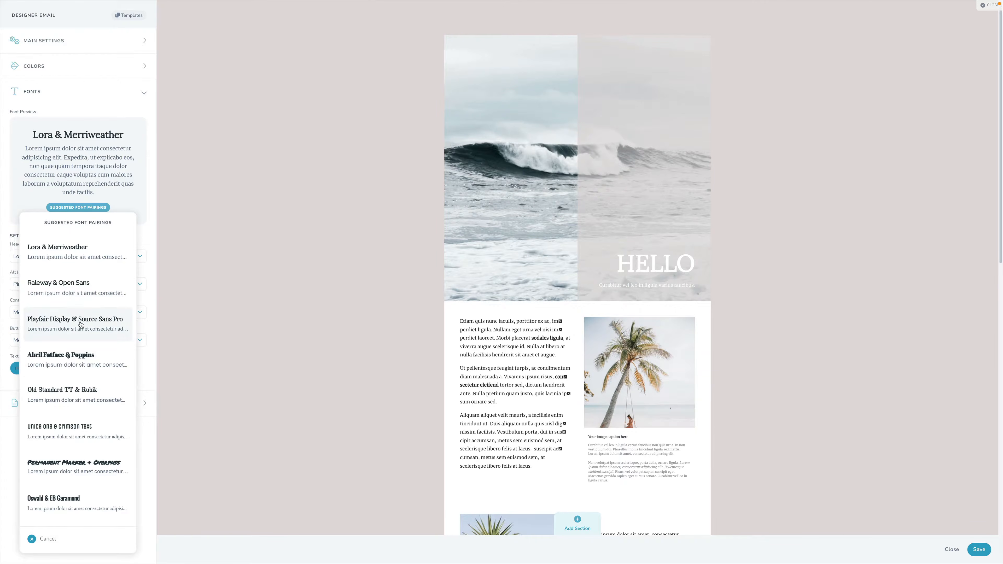
left_click(68, 357)
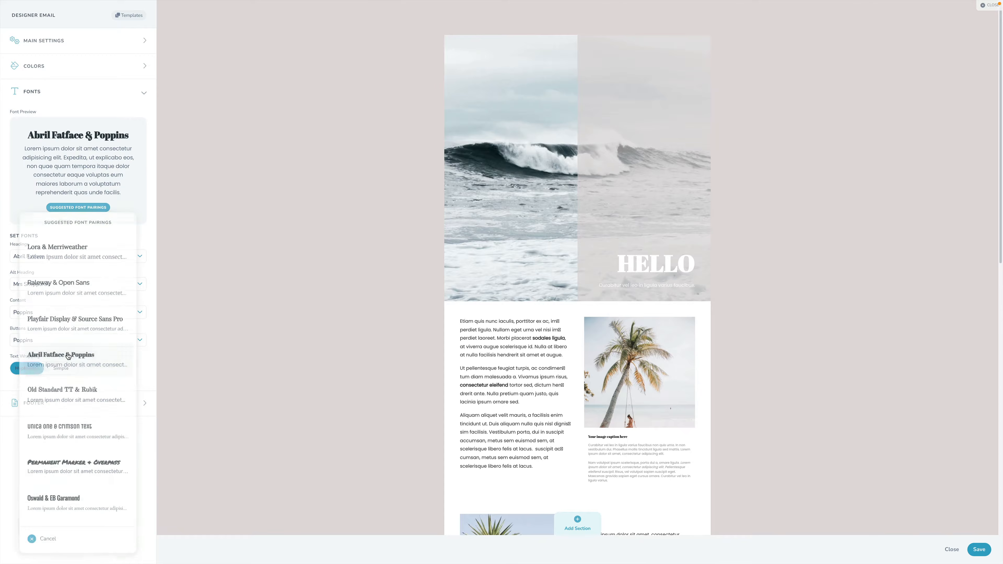
left_click(78, 209)
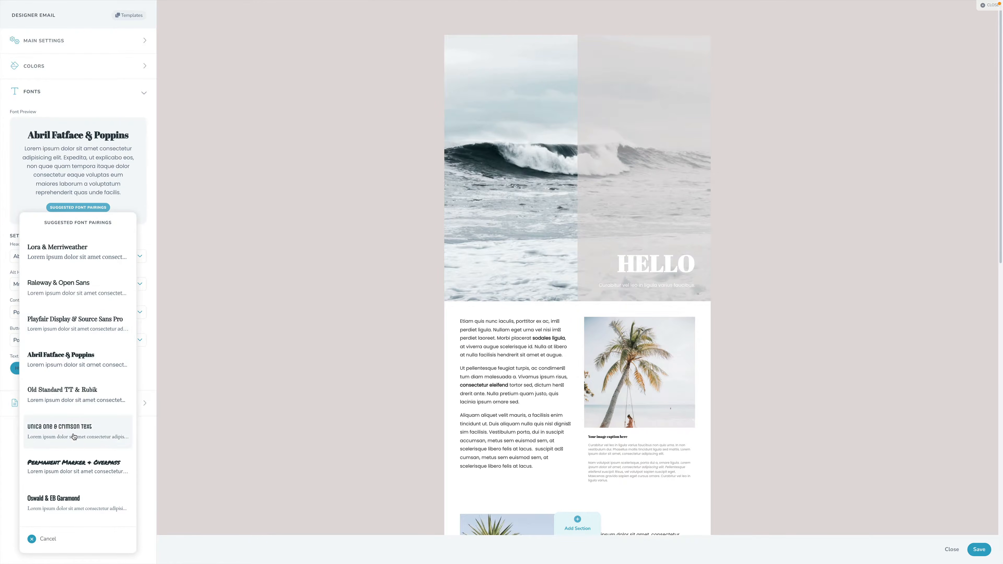
left_click(75, 447)
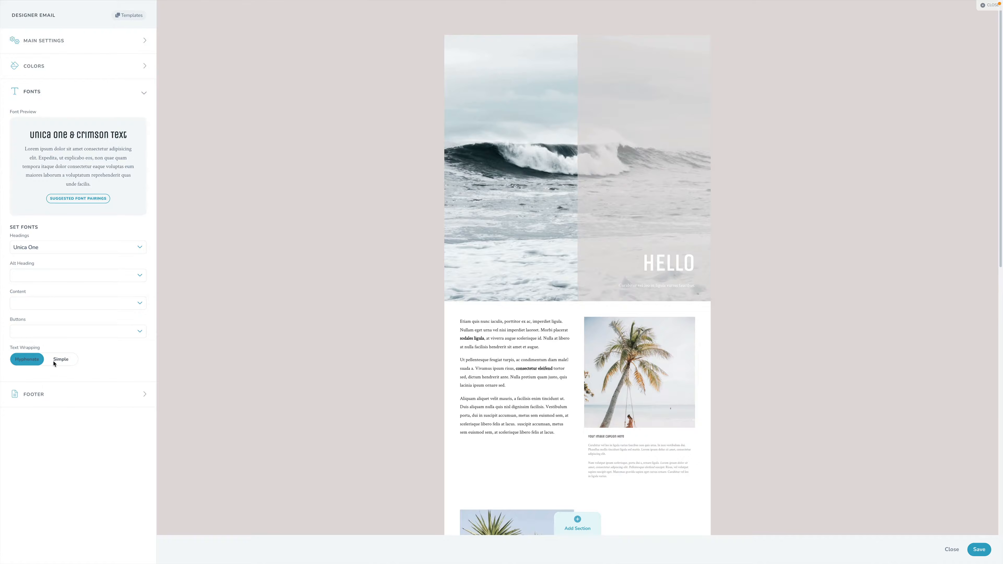
- Review the email's footer options and main settings, and look over the whole design from hero to footer
left_click(54, 397)
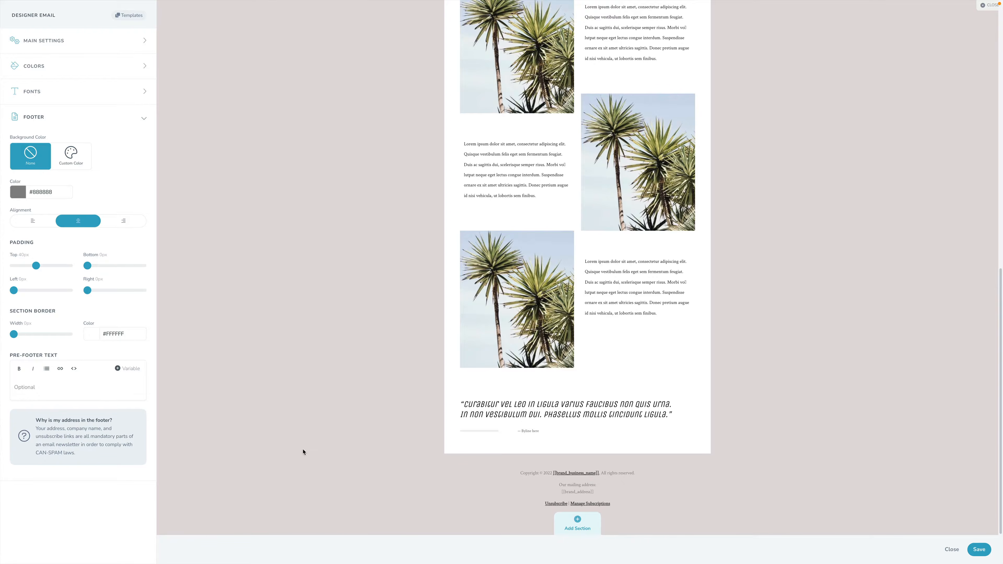
left_click(63, 41)
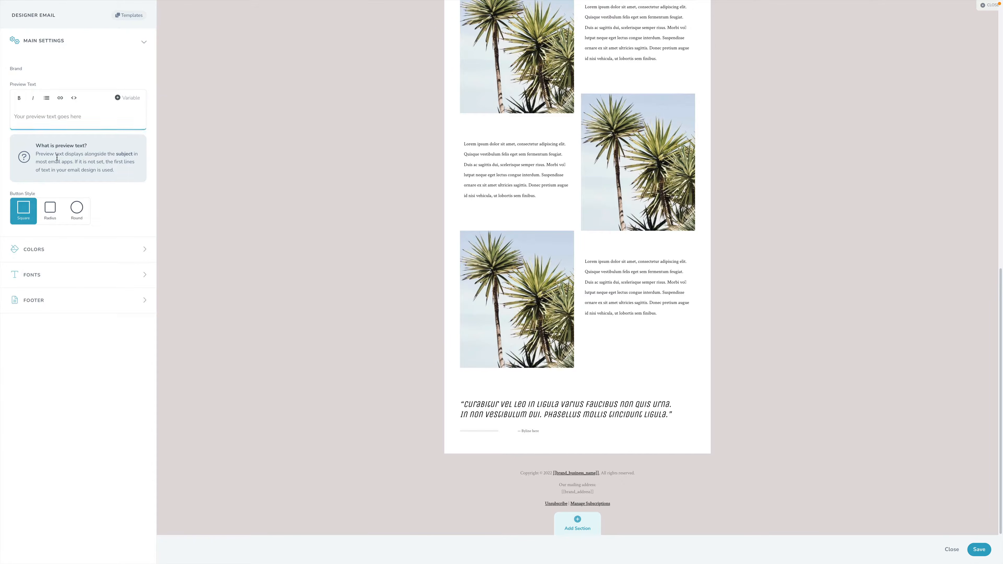
left_click(37, 42)
scroll(320, 316, "up", 10)
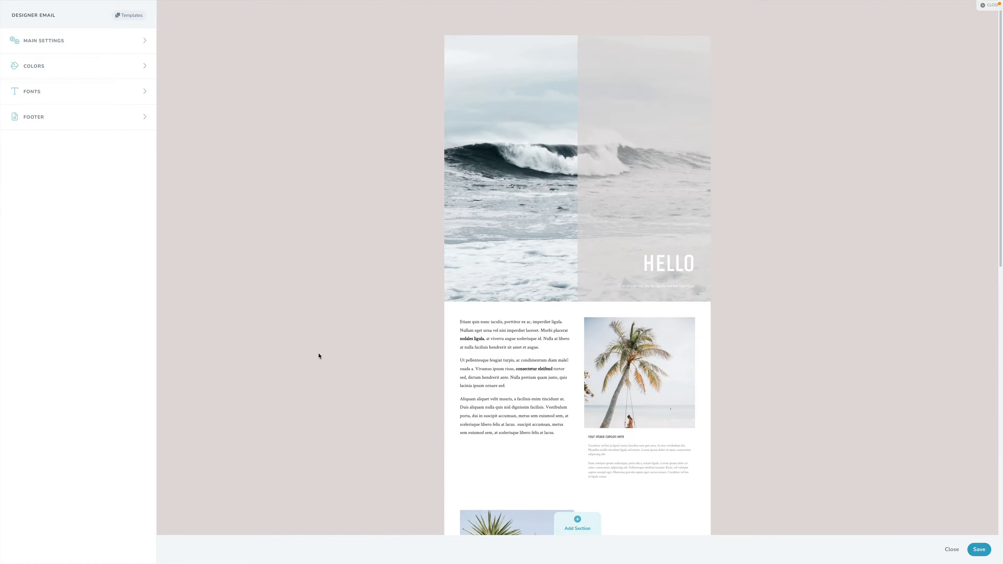
scroll(319, 355, "down", 10)
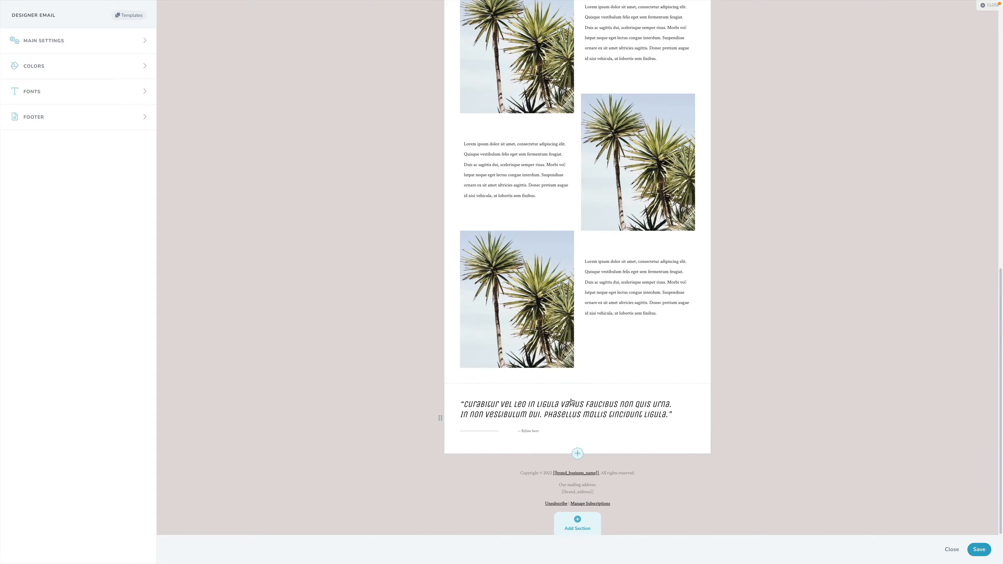
scroll(578, 356, "up", 15)
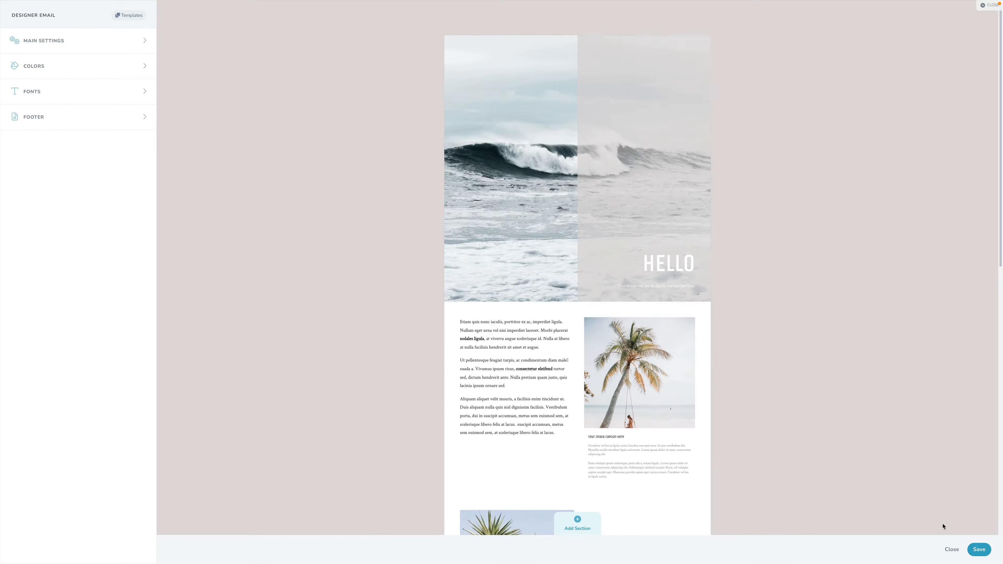
- Save the email design and the campaign, and return to the list of email campaigns
left_click(979, 549)
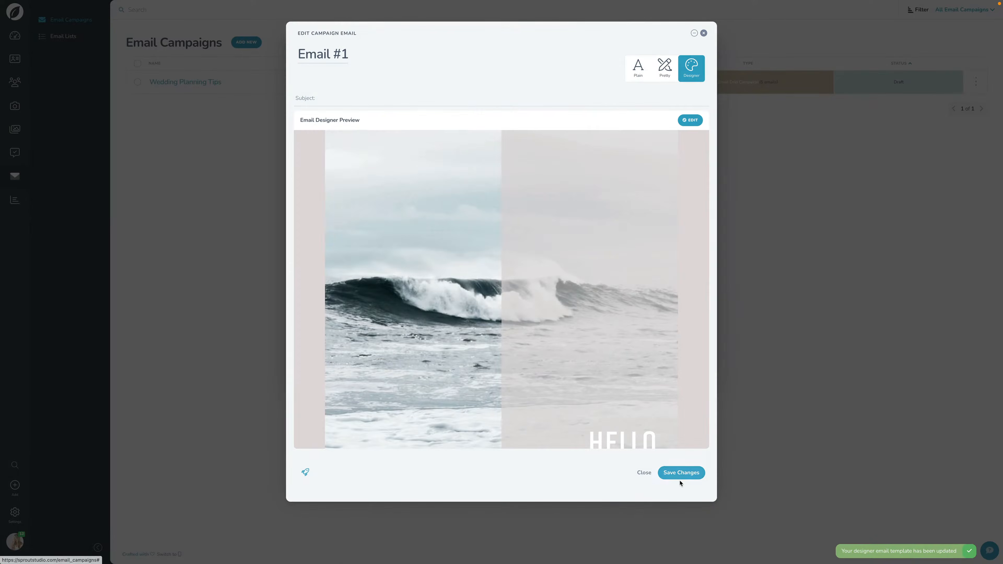
left_click(680, 474)
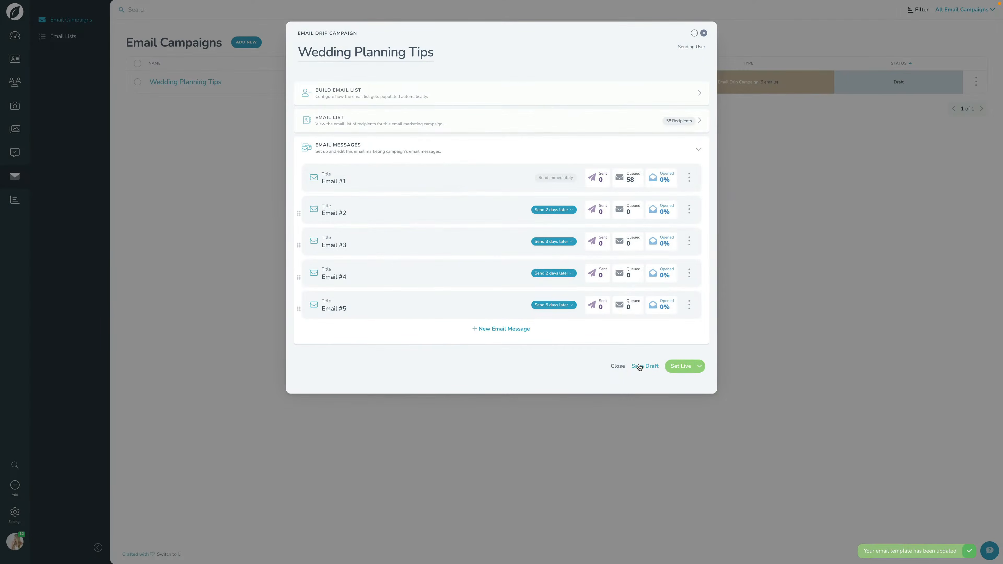
left_click(638, 367)
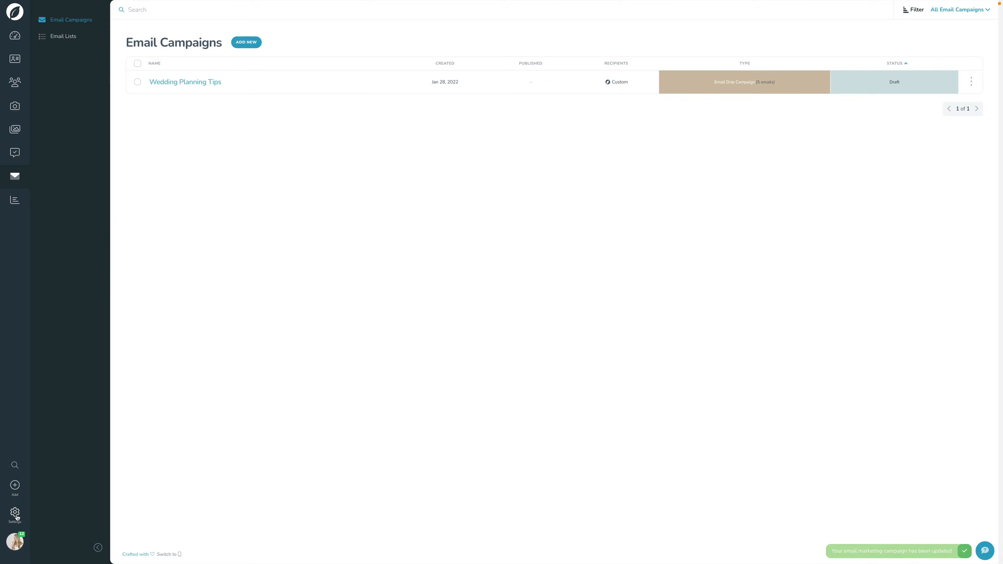
- Open the Designer Email Templates in the communication settings and start adding a template from the Template Library
left_click(15, 512)
left_click(346, 218)
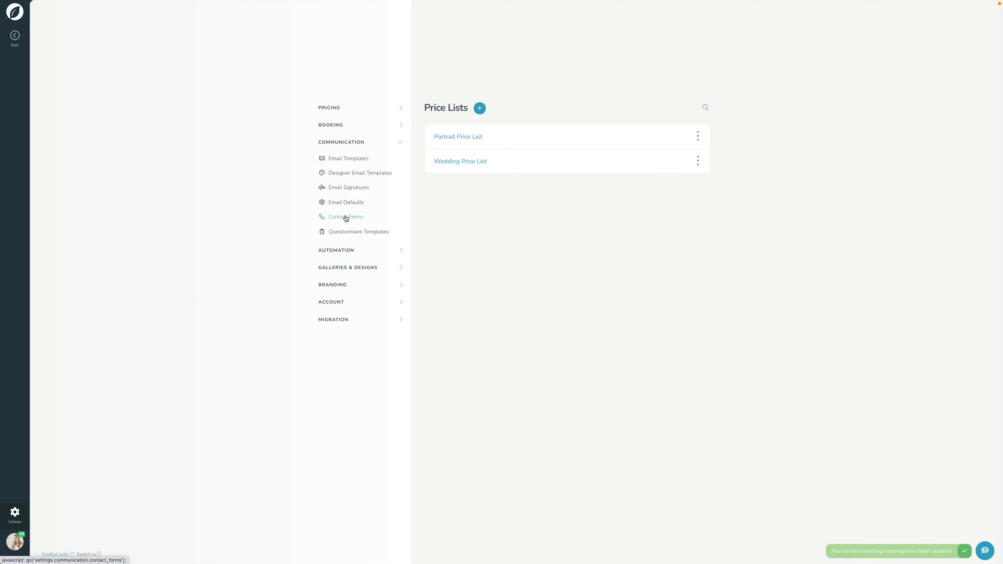
left_click(340, 176)
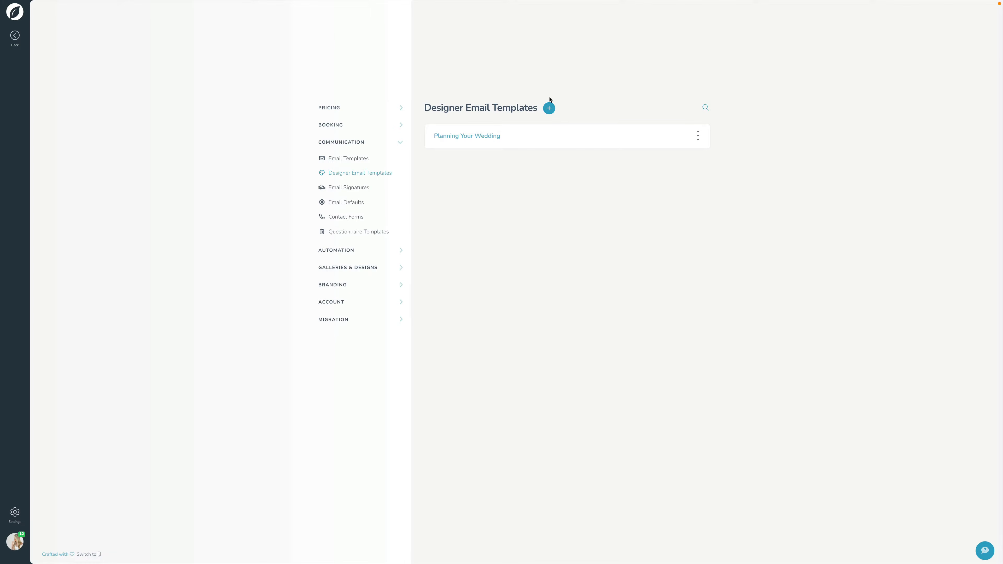
left_click(549, 109)
left_click(557, 184)
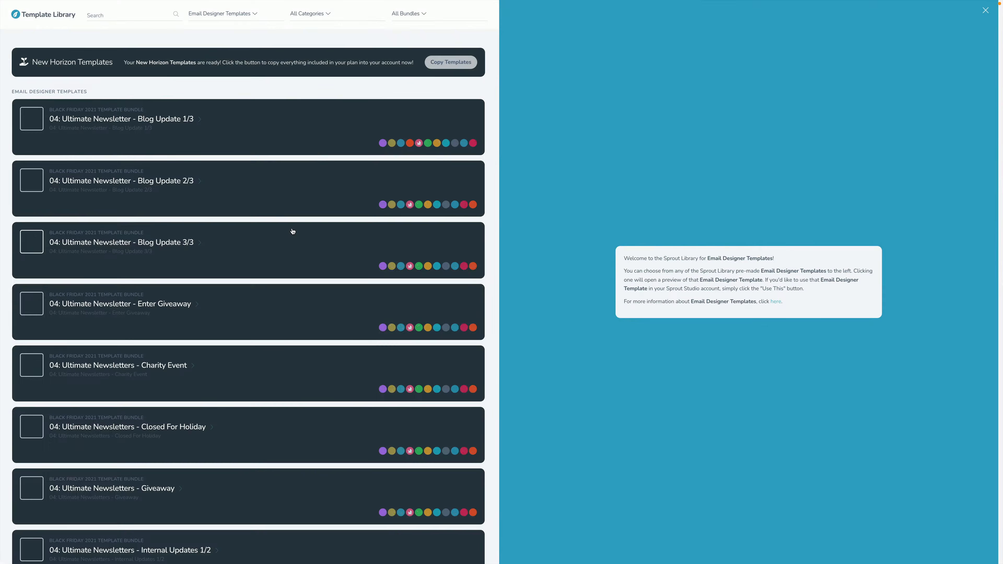
- Browse the library past the Ultimate Newsletters templates and preview the Clean and Simple design
scroll(208, 171, "down", 7)
scroll(208, 170, "down", 18)
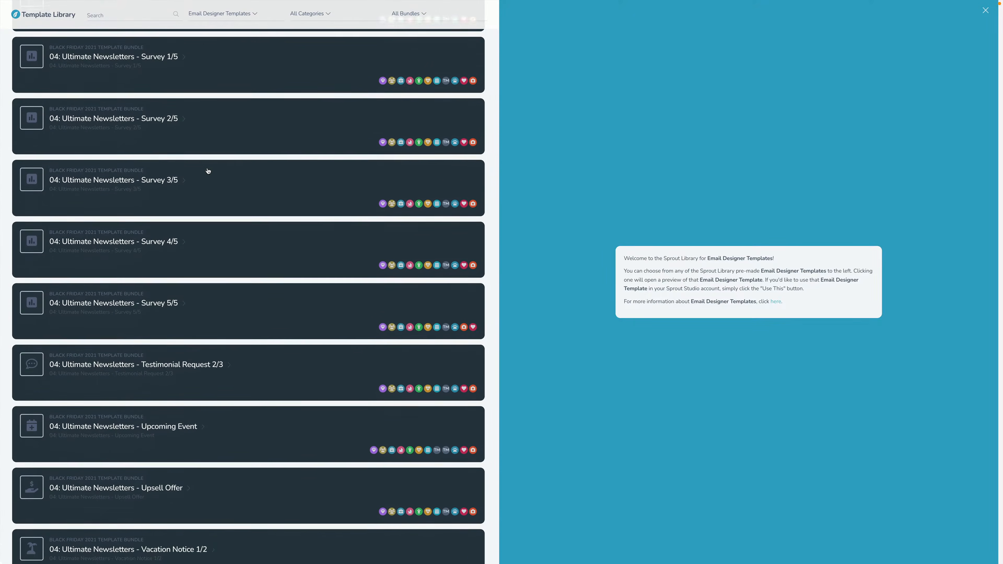
scroll(208, 170, "down", 15)
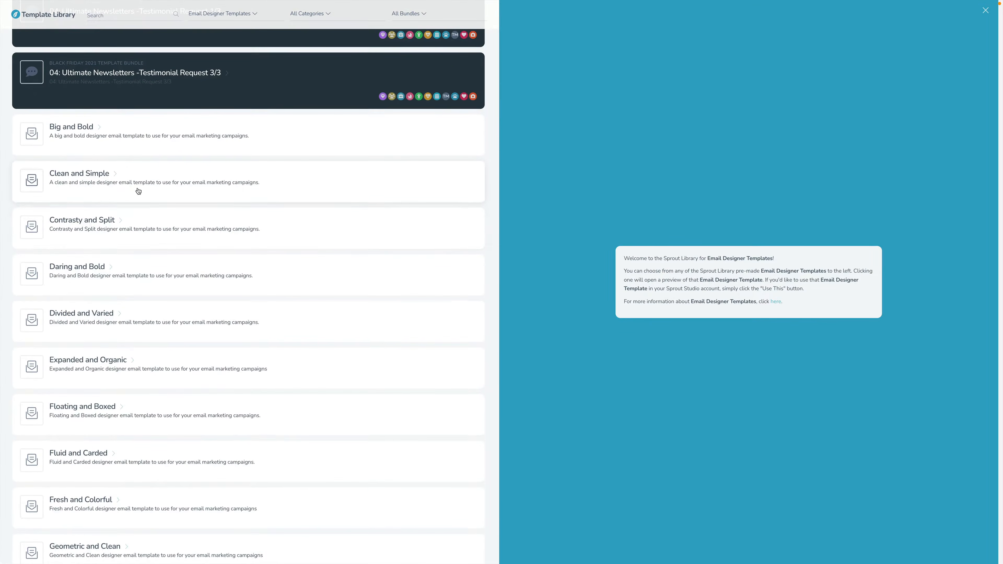
left_click(138, 192)
scroll(104, 264, "down", 1)
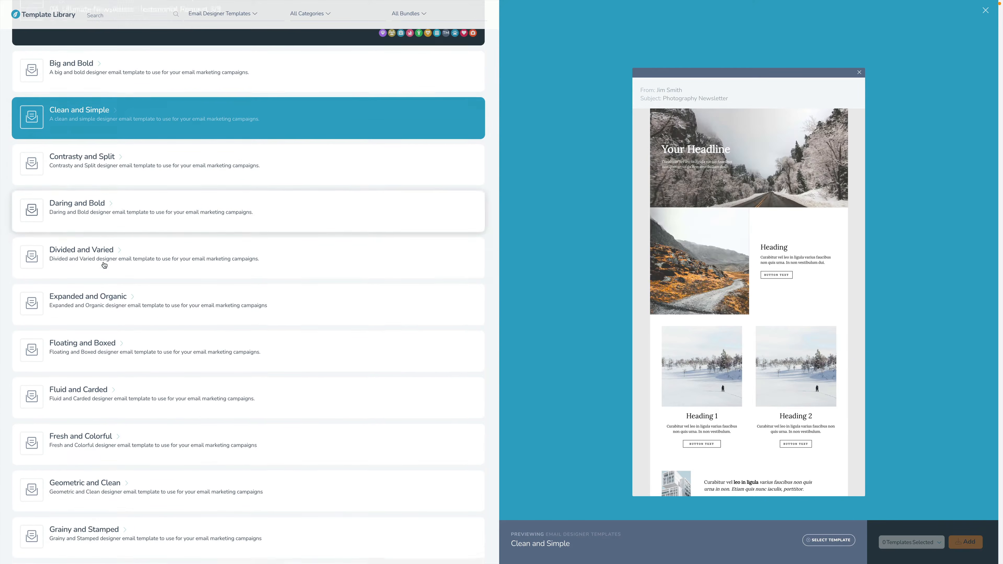
- Preview more library designs, including Grainy and Stamped, Simple and Stark, and Geometric and Clean
left_click(128, 245)
scroll(128, 246, "down", 2)
scroll(128, 246, "down", 2)
left_click(126, 260)
scroll(126, 260, "down", 1)
scroll(126, 260, "down", 3)
left_click(127, 240)
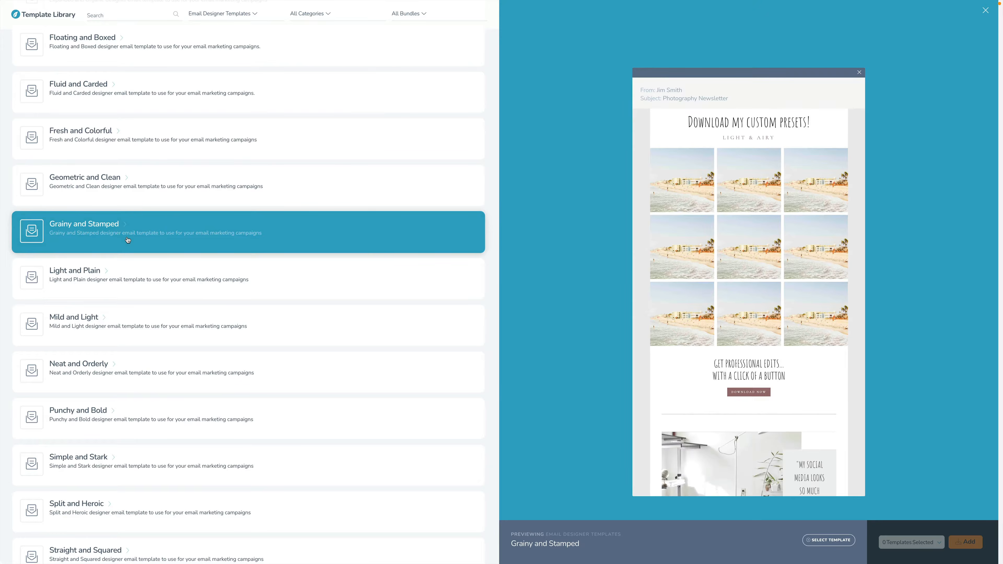
scroll(145, 262, "down", 4)
left_click(124, 324)
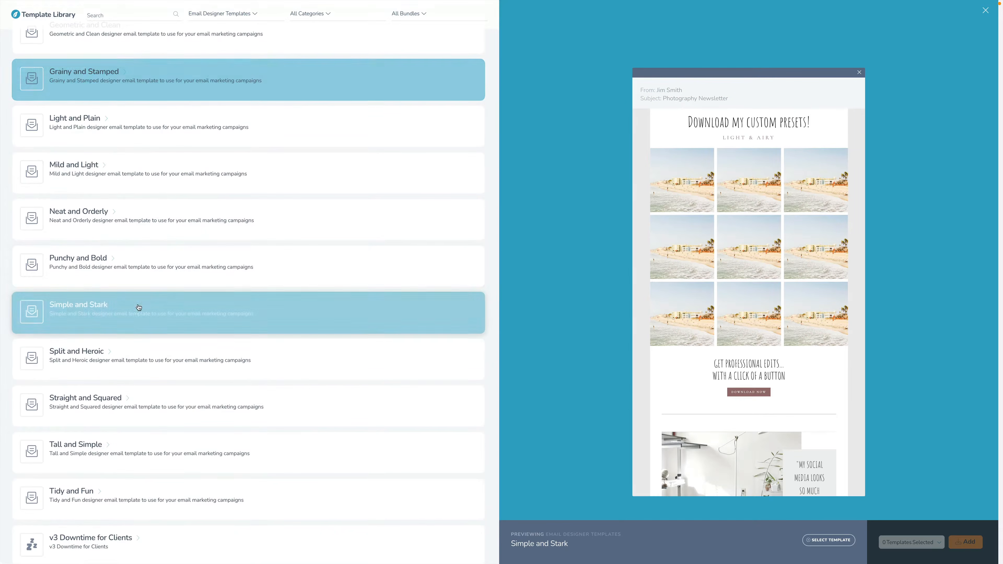
scroll(174, 293, "up", 9)
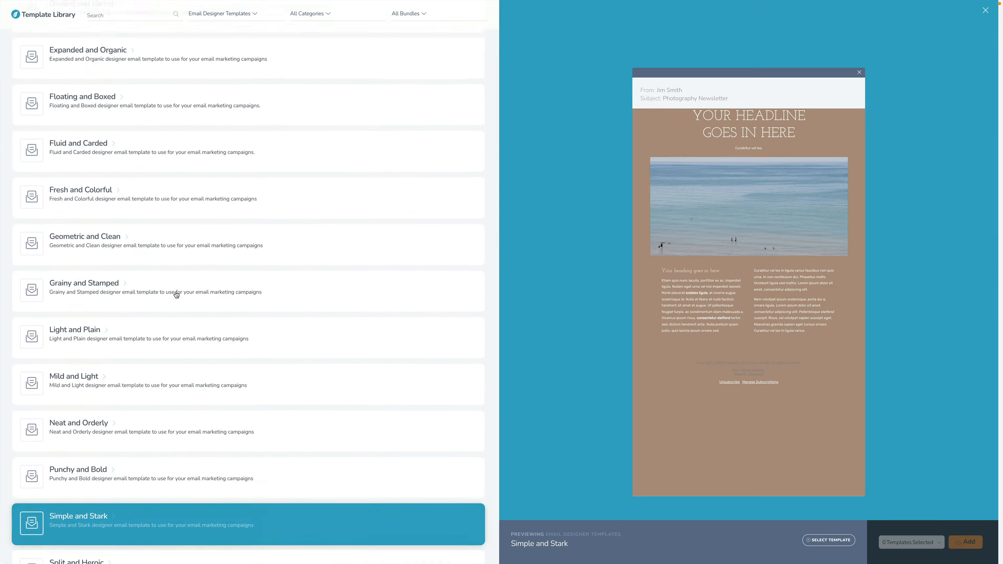
left_click(170, 376)
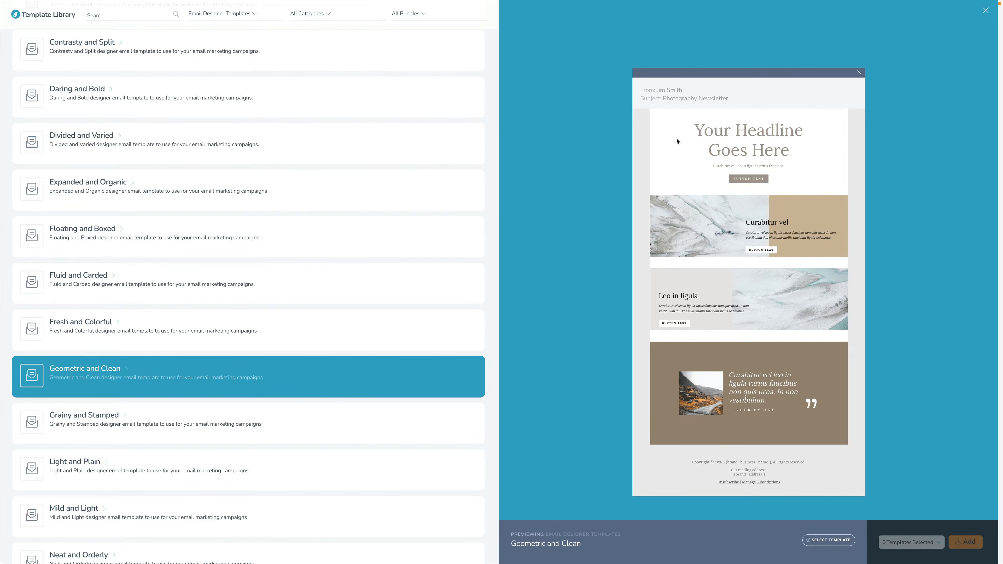
- Leave the Template Library and settings, and open the email messages of the Wedding Planning Tips drip campaign
left_click(986, 12)
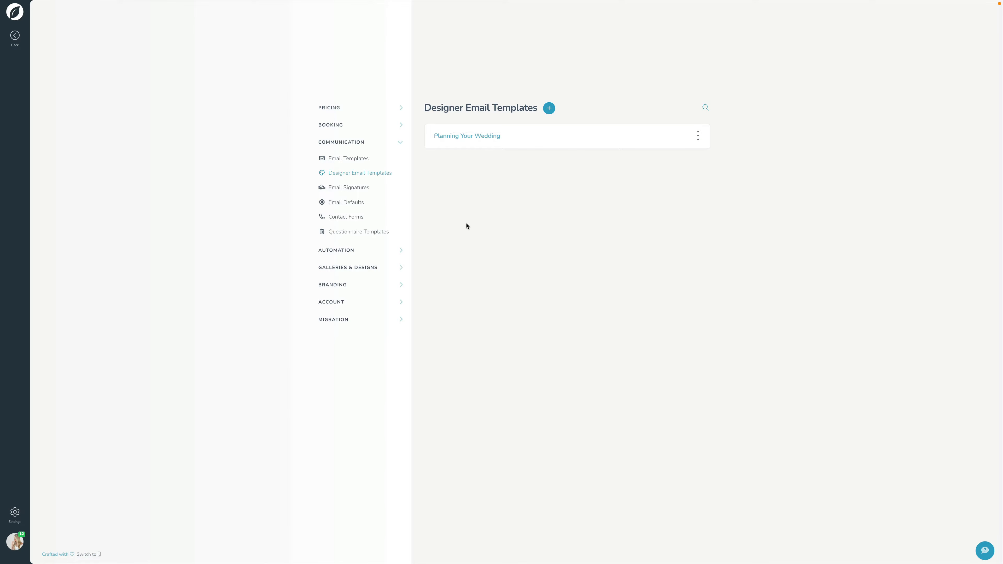
left_click(14, 37)
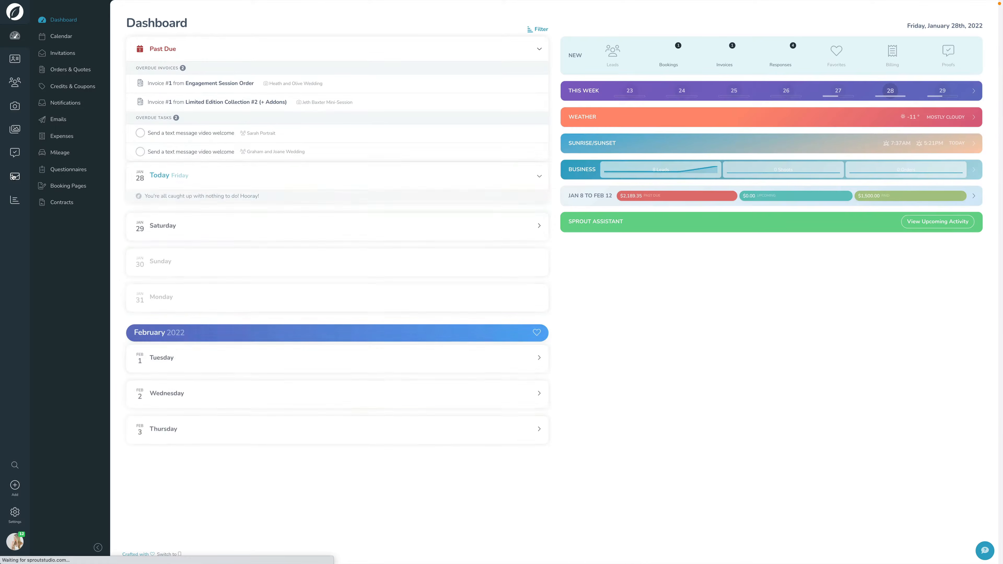
left_click(14, 177)
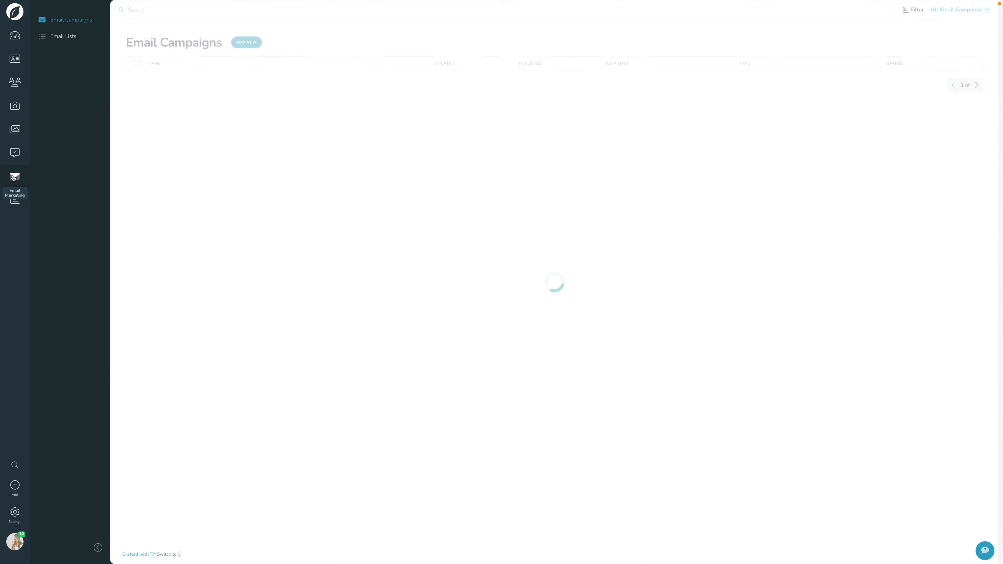
left_click(187, 83)
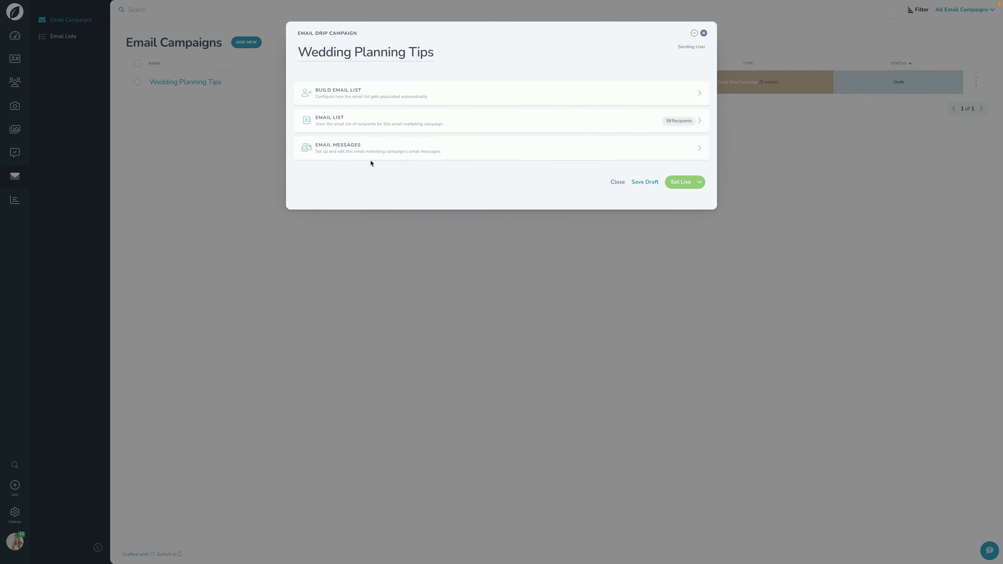
left_click(392, 152)
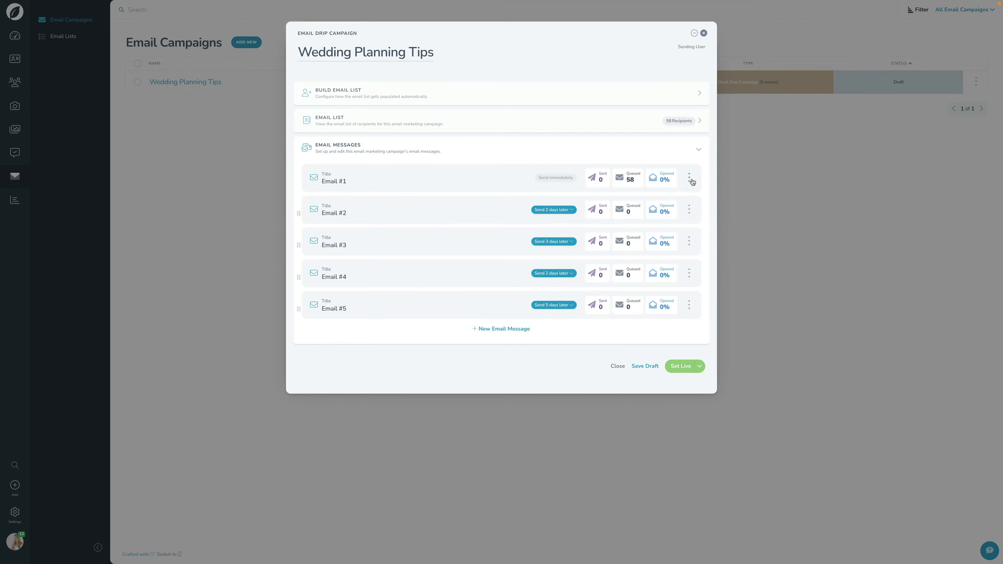
- Open Email #1 in the email designer and overwrite its design with the Planning Your Wedding template
left_click(692, 181)
left_click(677, 238)
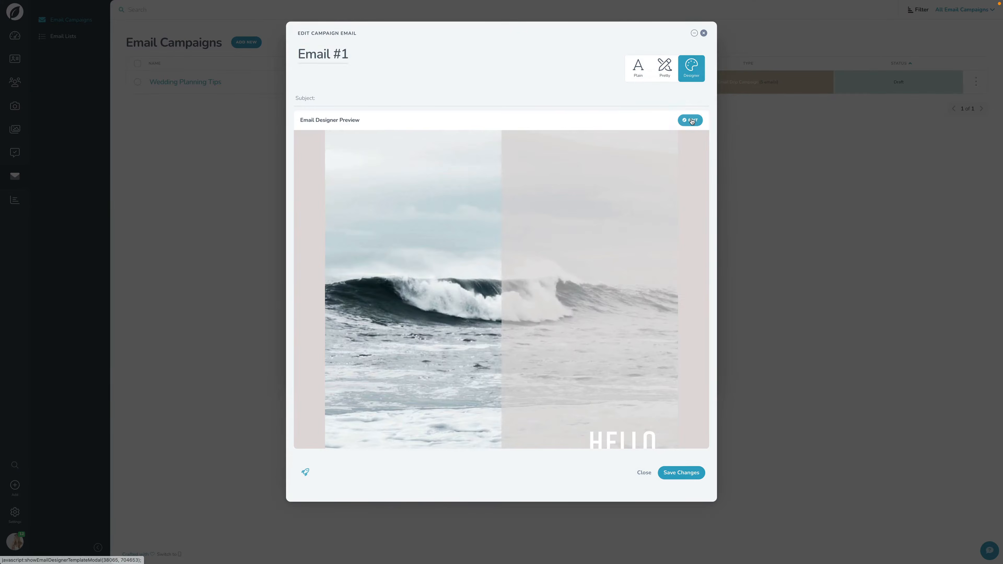
left_click(691, 120)
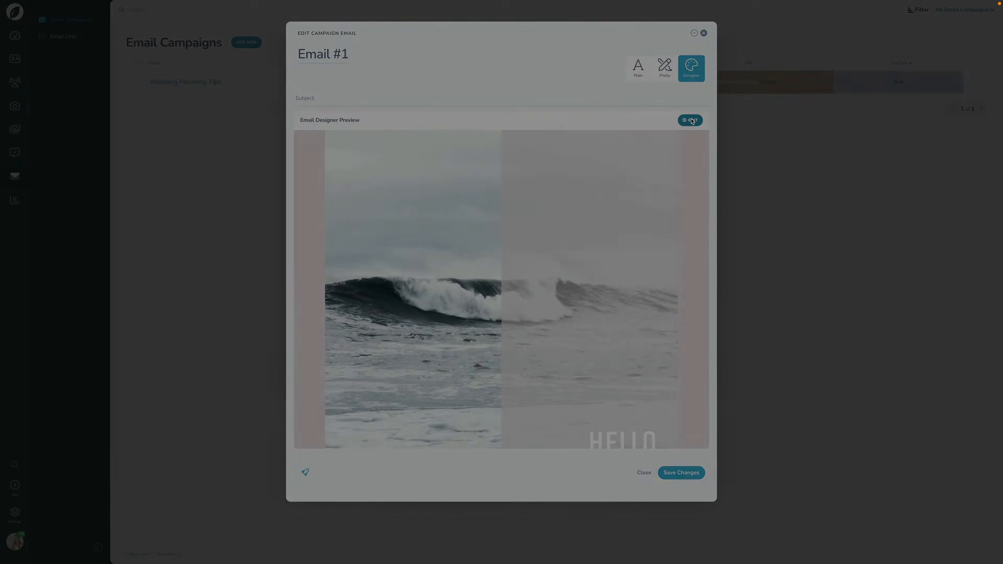
left_click(122, 15)
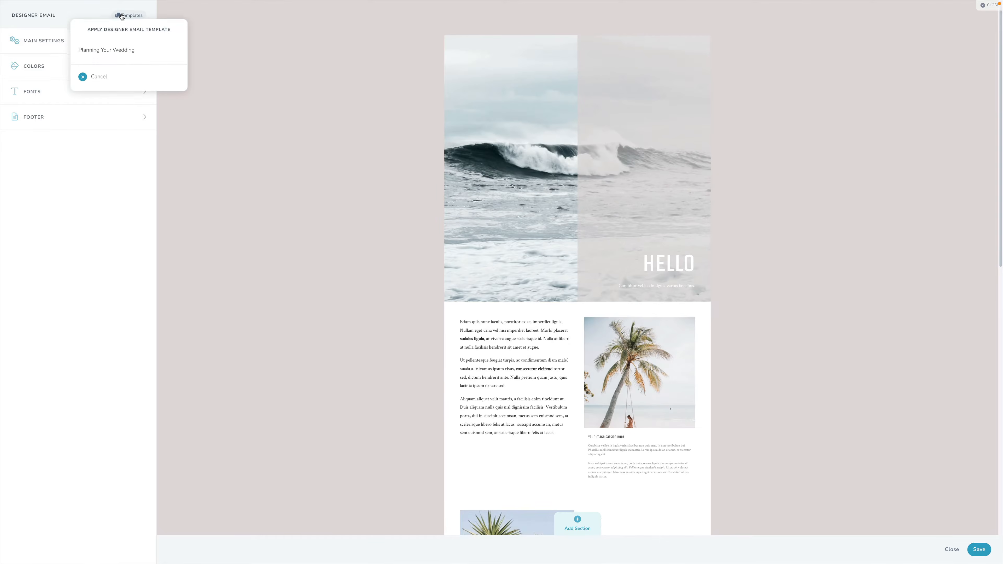
left_click(106, 50)
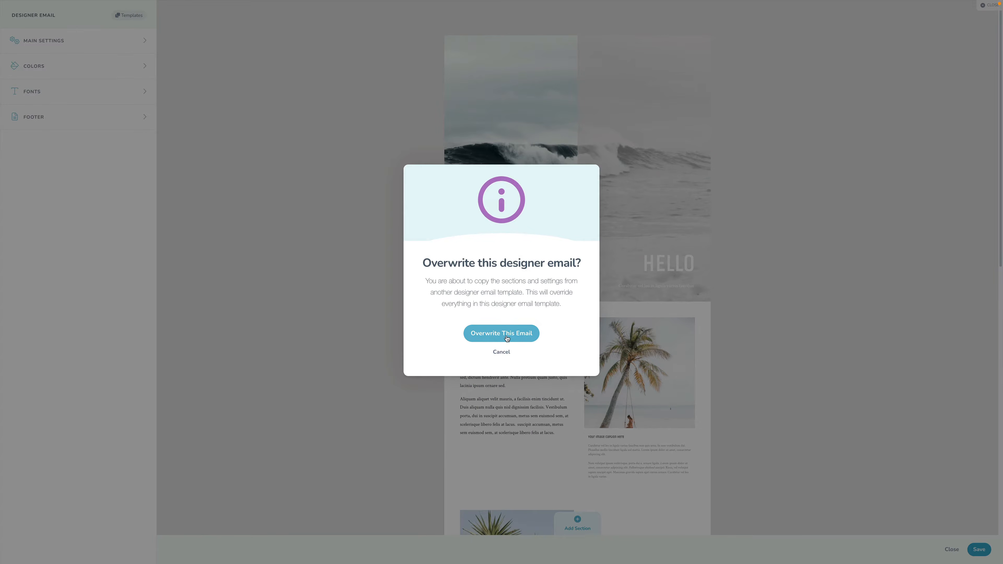
left_click(501, 334)
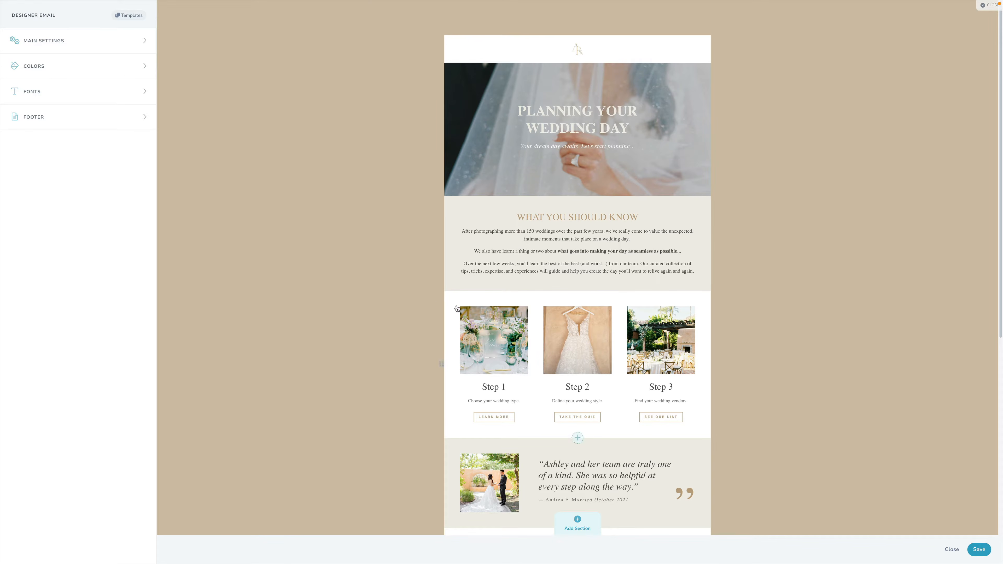
- Review the applied wedding design, save it despite the missing button link, and save the changes to Email #1
scroll(397, 302, "down", 8)
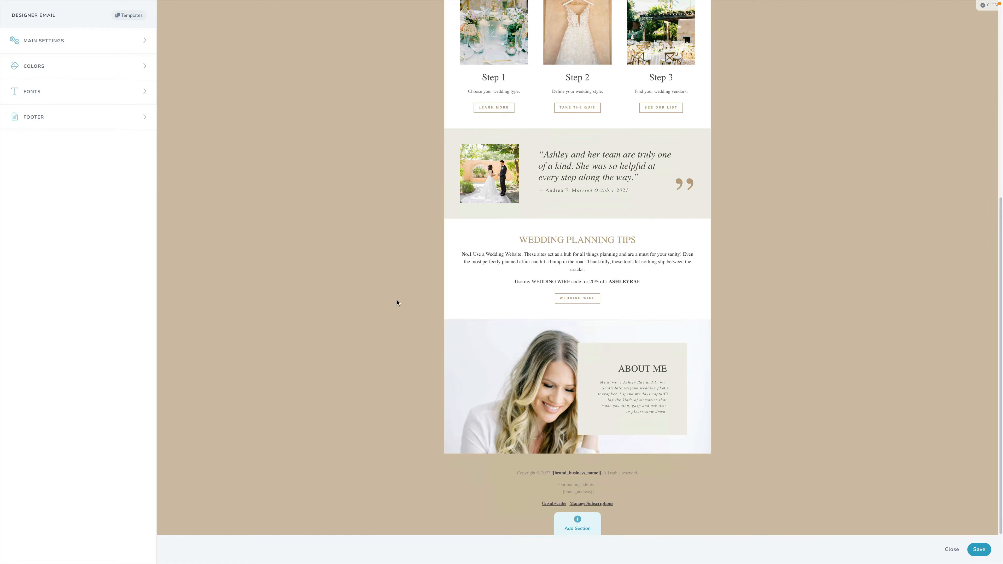
scroll(397, 303, "up", 8)
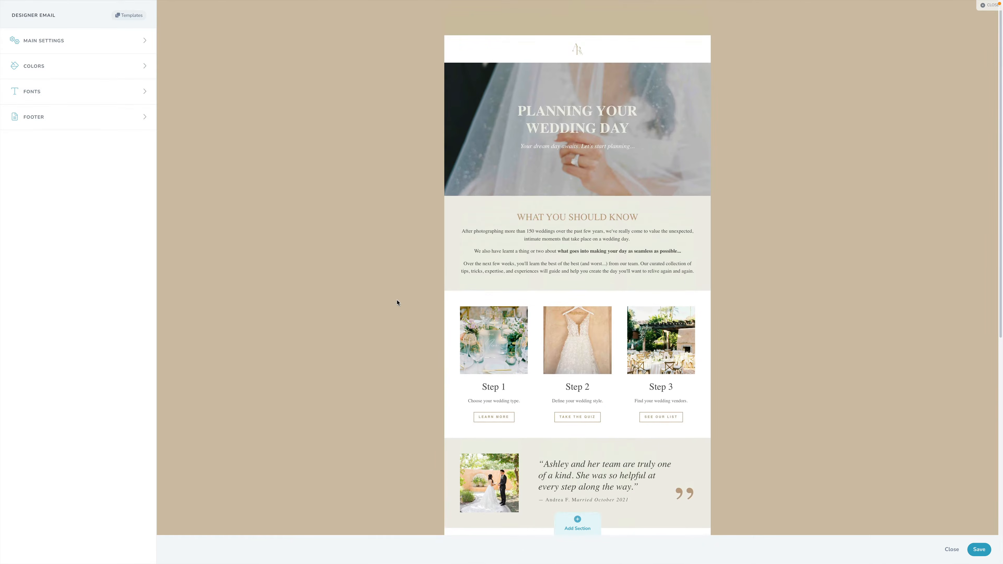
scroll(397, 303, "down", 8)
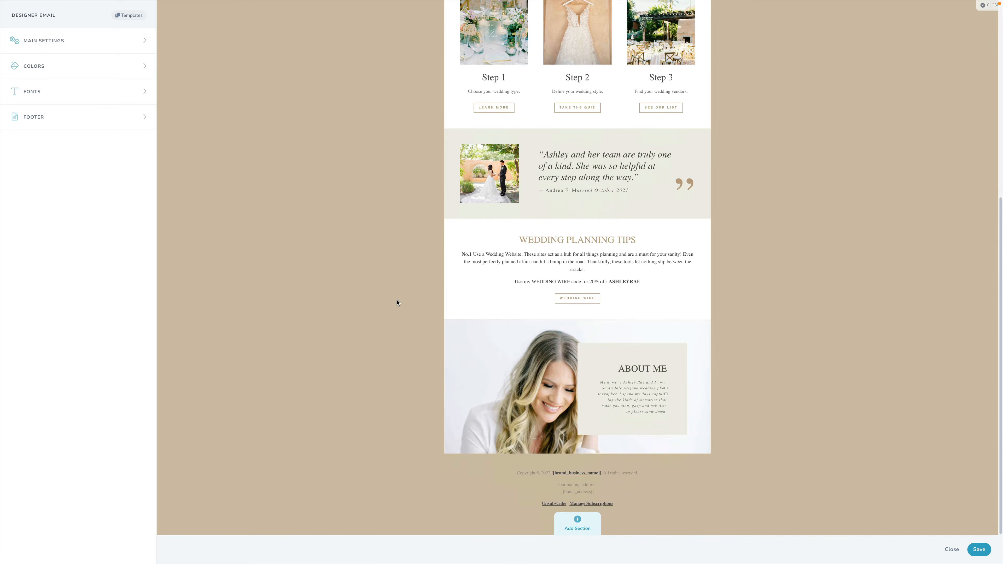
scroll(397, 303, "up", 8)
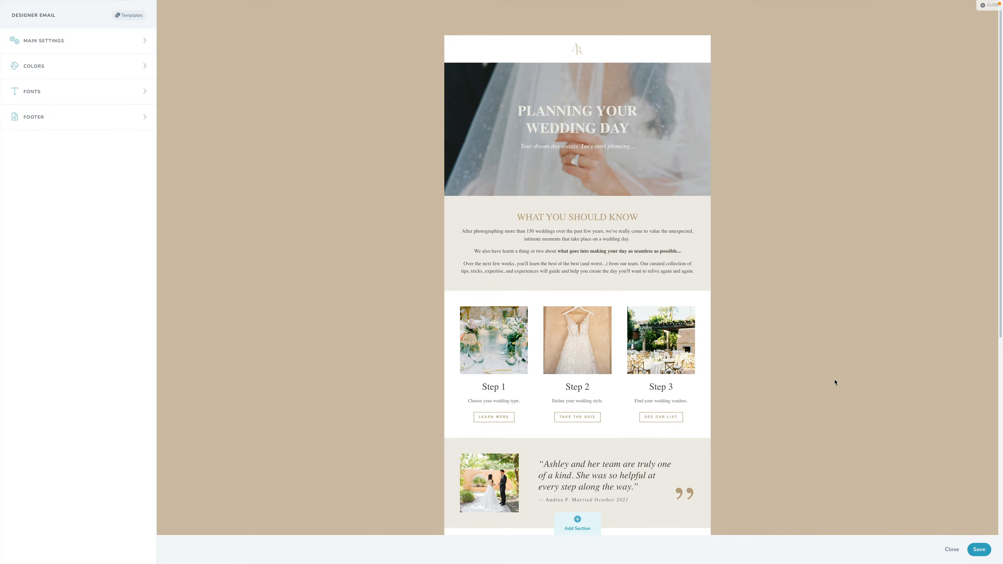
left_click(974, 546)
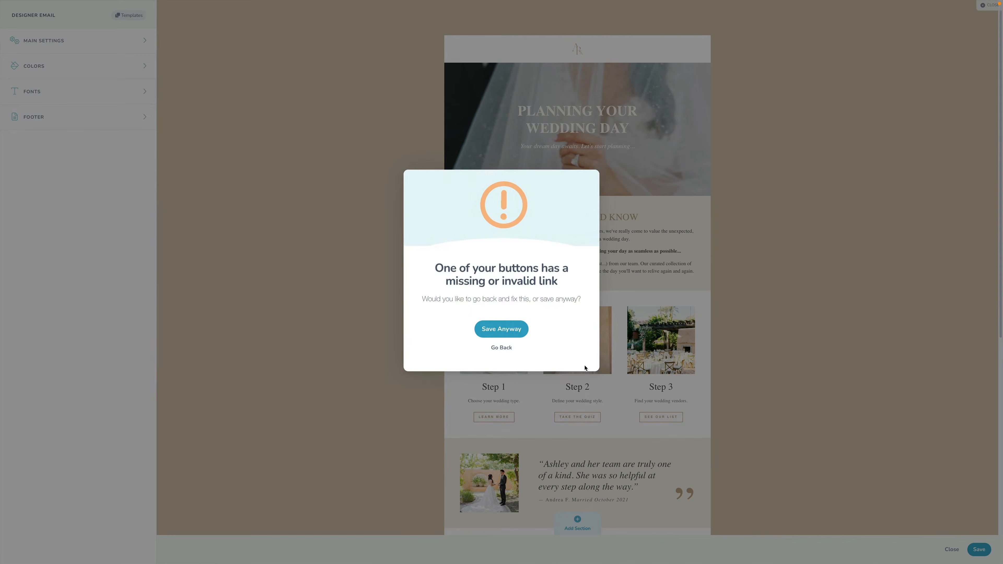
left_click(508, 335)
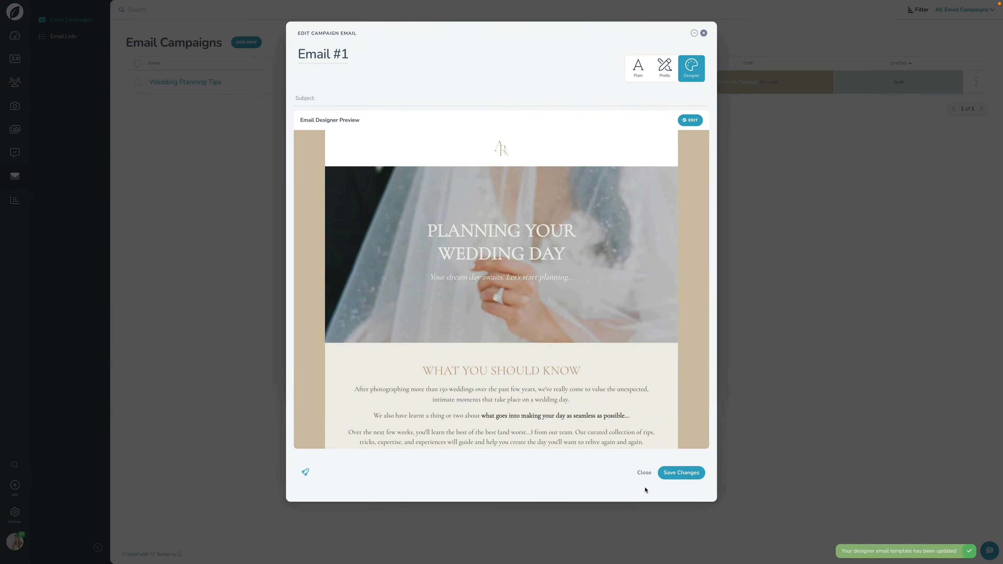
left_click(681, 473)
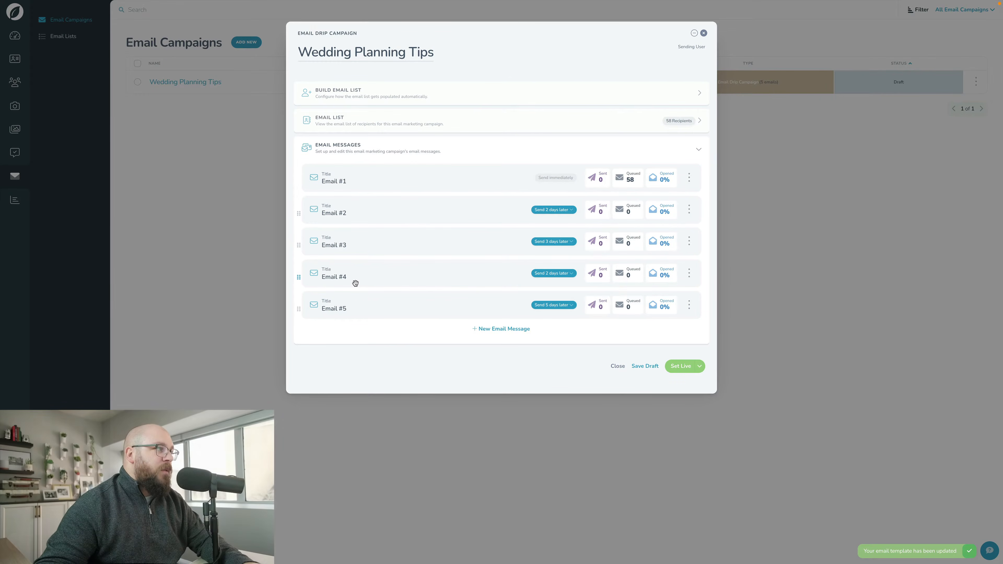
- Set the Wedding Planning Tips drip campaign live
left_click(680, 367)
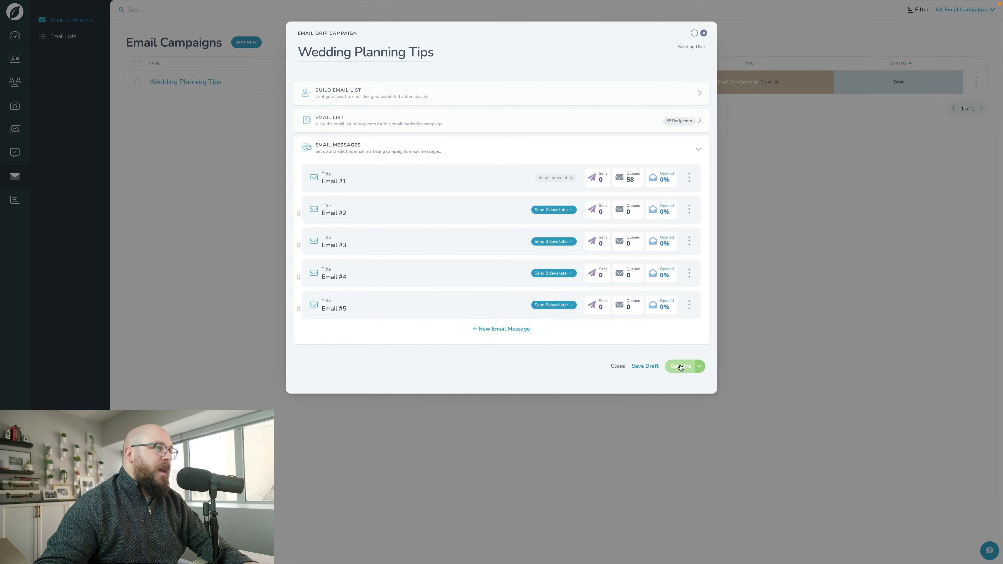